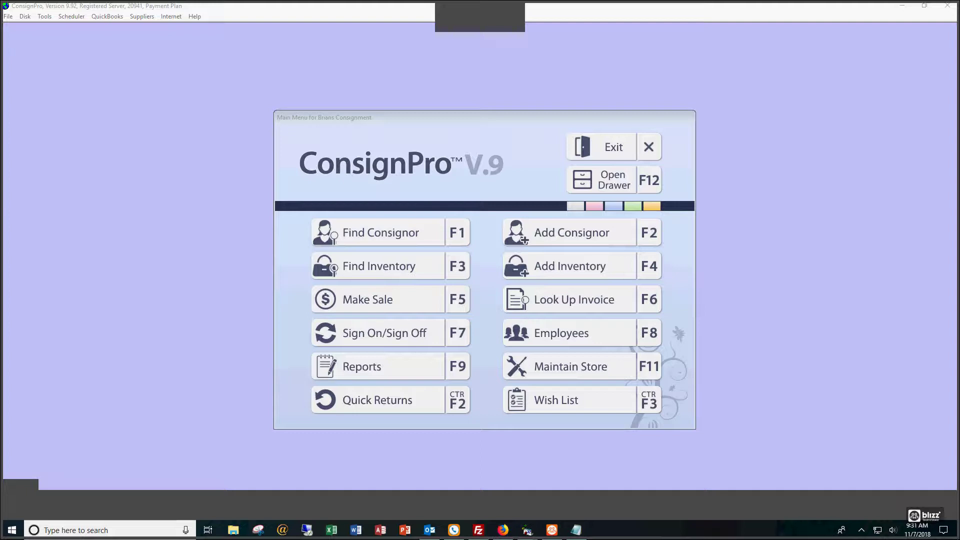
Open the SmartPricing price setup for item descriptions from the store's list maintenance.
{"action": "left_click", "coordinate": [483, 242]}
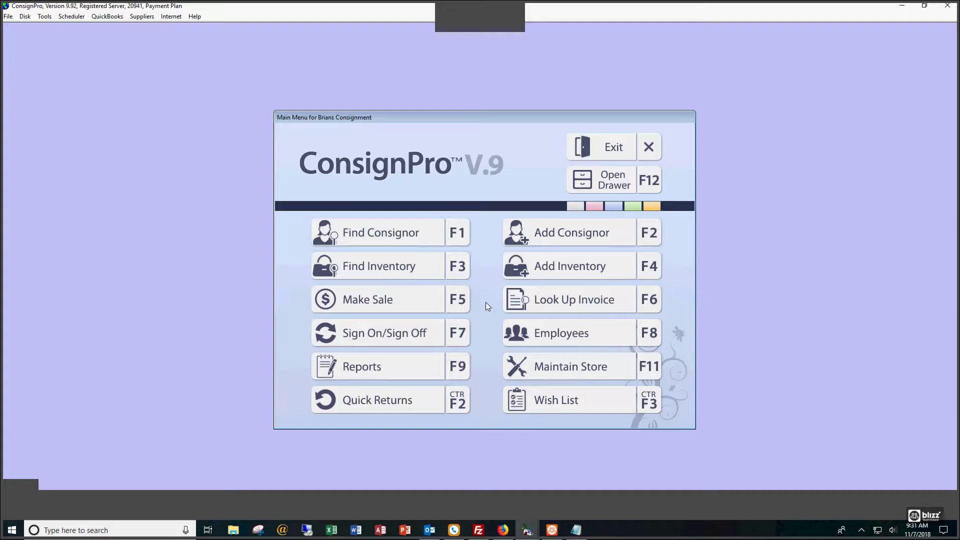
{"action": "left_click", "coordinate": [544, 370]}
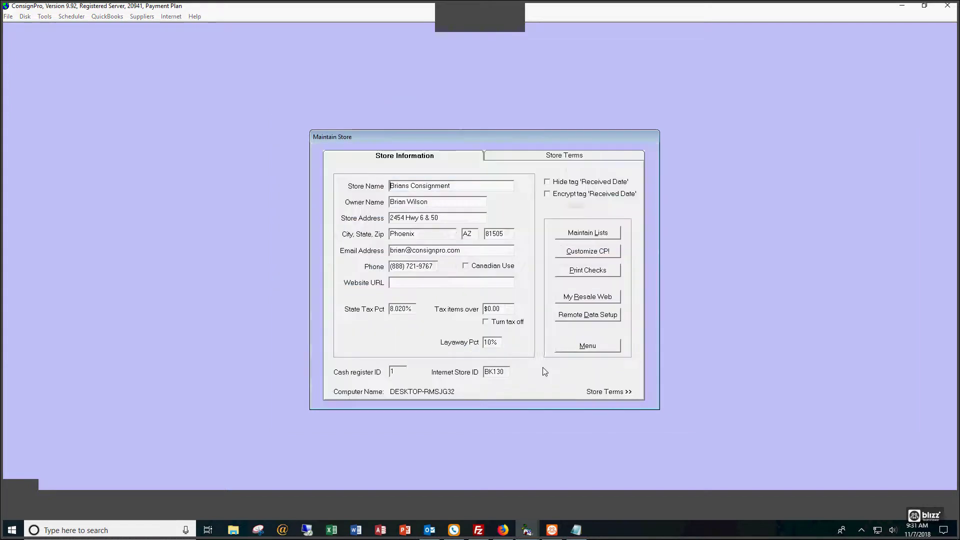
{"action": "left_click", "coordinate": [582, 238]}
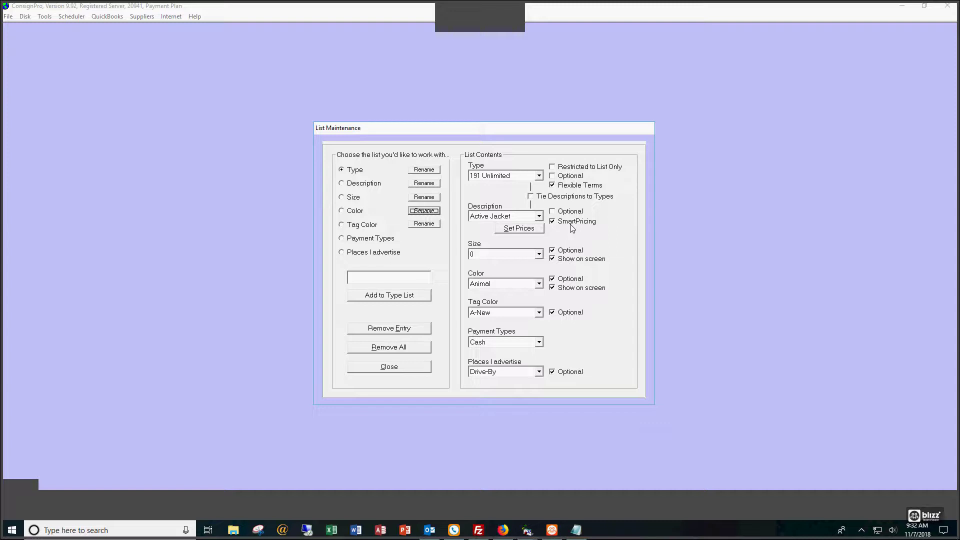
{"action": "left_click", "coordinate": [525, 230]}
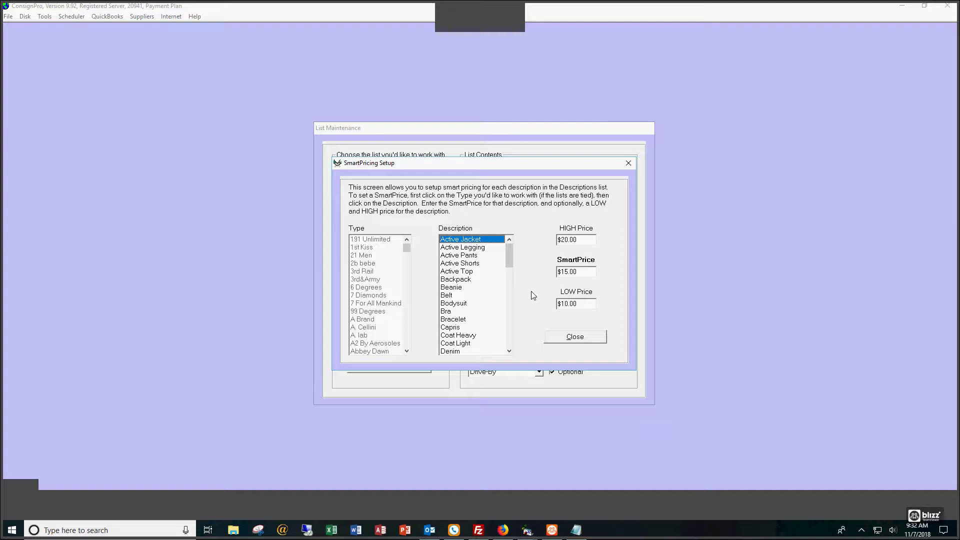
Review the SmartPricing values of the descriptions from Active Jacket to Backpack, and return to the main menu.
{"action": "mouse_move", "coordinate": [509, 254]}
{"action": "left_mouse_down"}
{"action": "mouse_move", "coordinate": [509, 326]}
{"action": "mouse_move", "coordinate": [493, 255]}
{"action": "left_mouse_up"}
{"action": "left_click", "coordinate": [476, 248]}
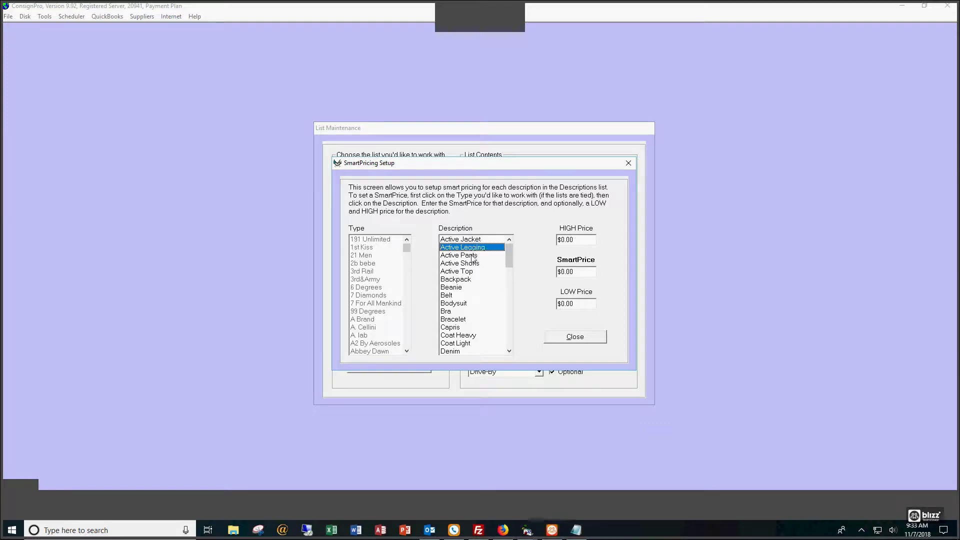
{"action": "left_click", "coordinate": [471, 257]}
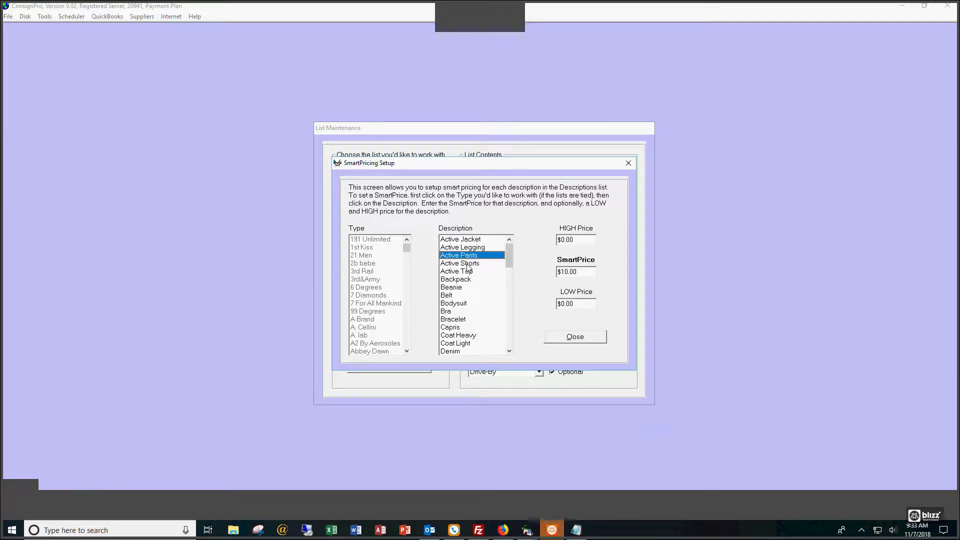
{"action": "left_click", "coordinate": [467, 264]}
{"action": "left_click", "coordinate": [467, 271]}
{"action": "left_click", "coordinate": [467, 279]}
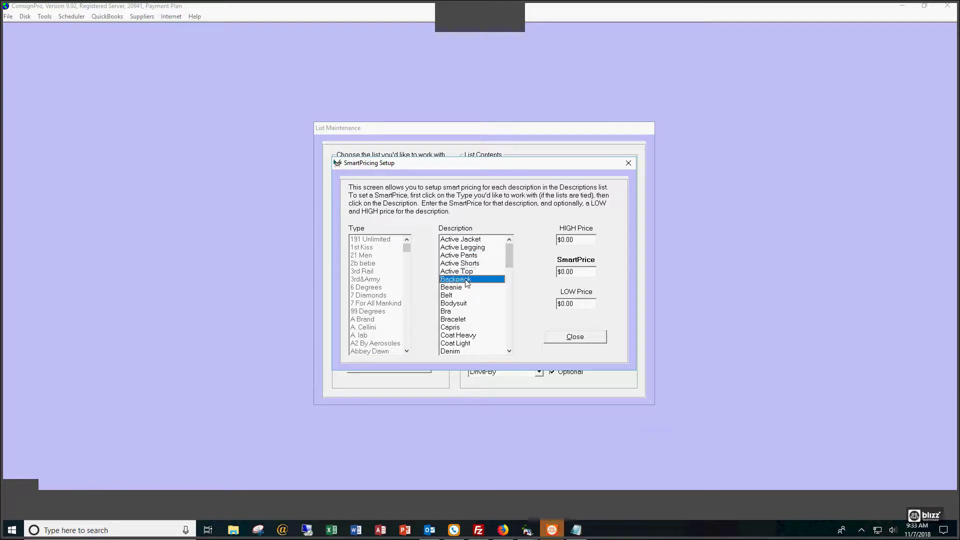
{"action": "left_click", "coordinate": [467, 241]}
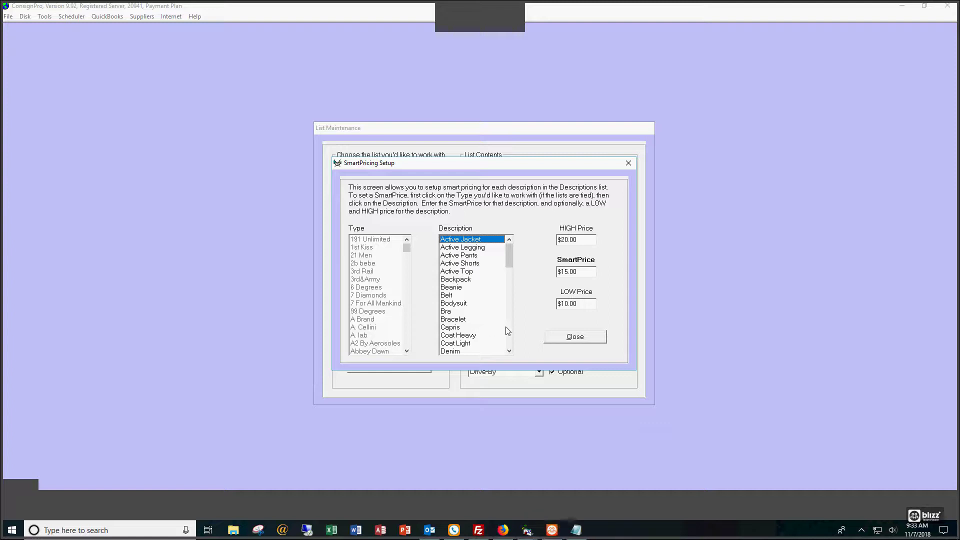
{"action": "left_click", "coordinate": [562, 340]}
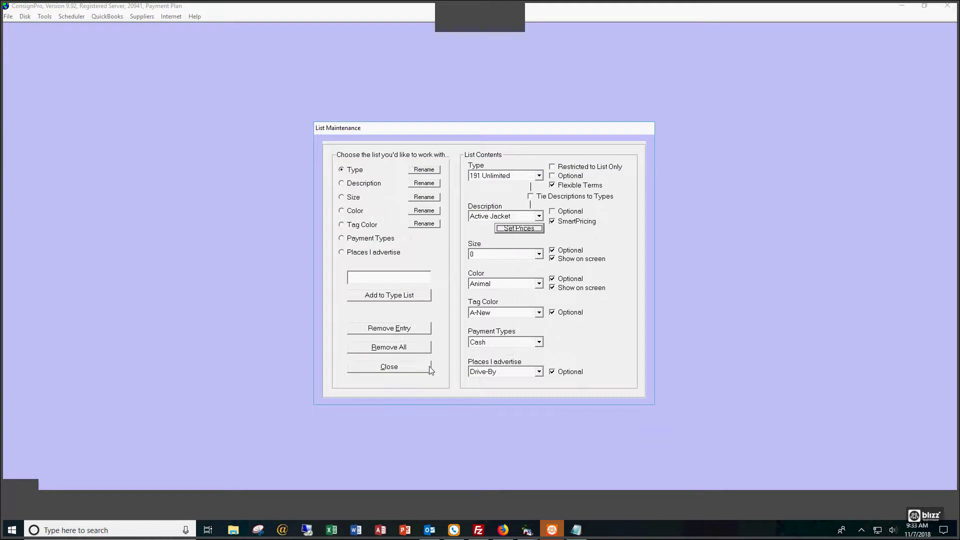
{"action": "left_click", "coordinate": [415, 369]}
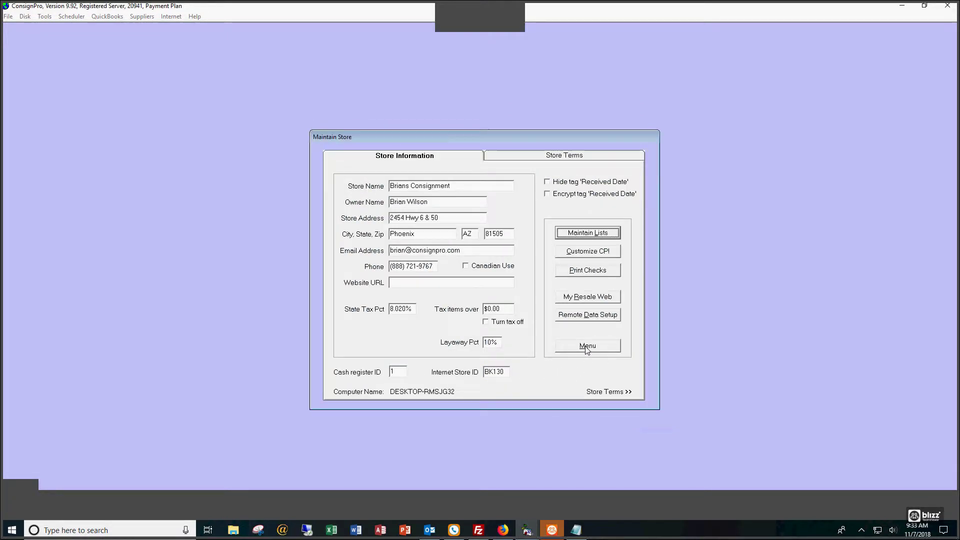
{"action": "left_click", "coordinate": [586, 346]}
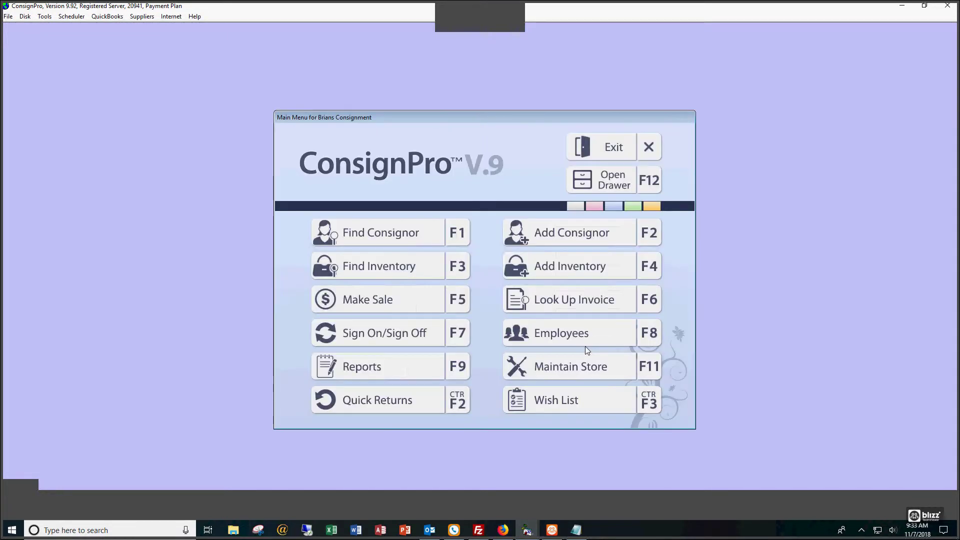
Start a new inventory item for an existing consignor whose name begins with A, with the description Active Jacket.
{"action": "left_click", "coordinate": [581, 270]}
{"action": "type", "text": "a"}
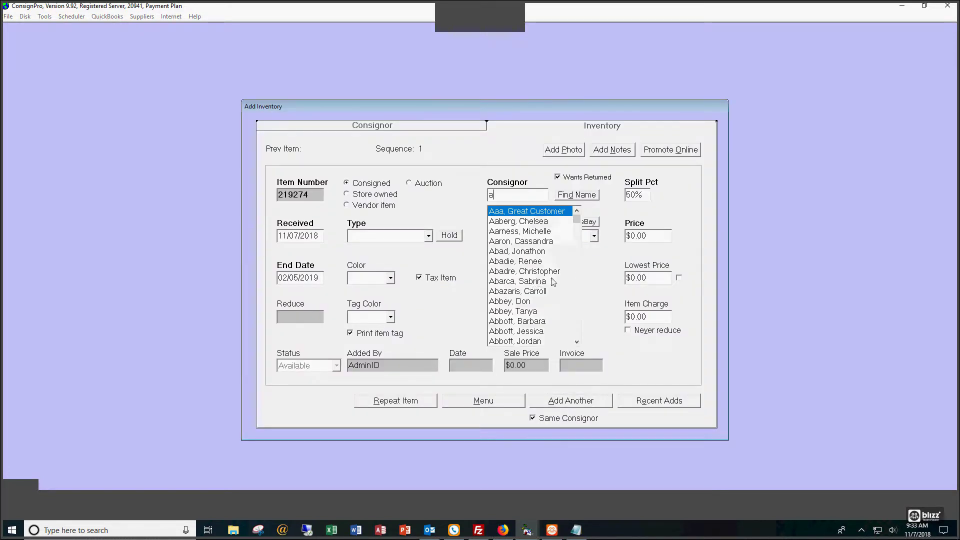
{"action": "left_click", "coordinate": [521, 283]}
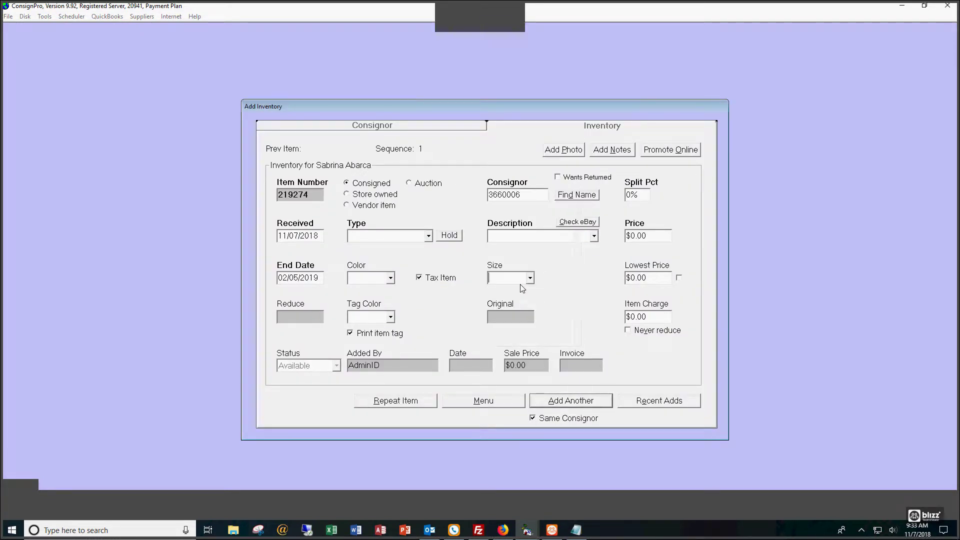
{"action": "left_click", "coordinate": [594, 236]}
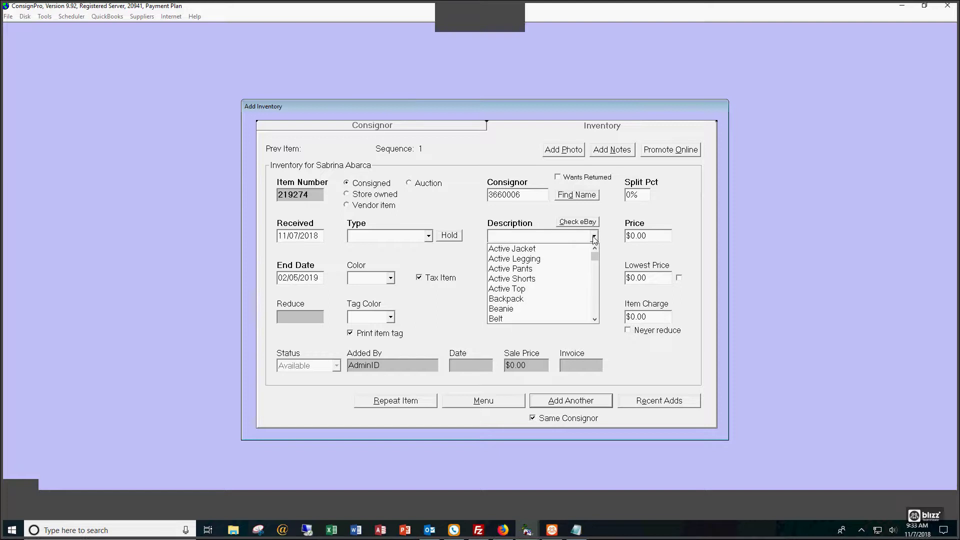
{"action": "left_click", "coordinate": [570, 249]}
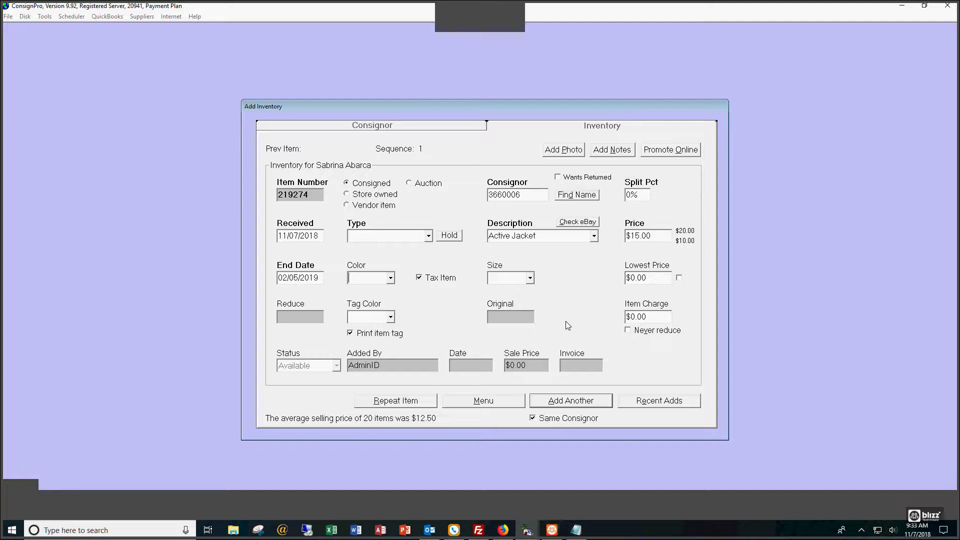
Set the Active Jacket's price to $12.00, and leave the inventory form discarding the incomplete item.
{"action": "left_click", "coordinate": [684, 230]}
{"action": "left_click", "coordinate": [687, 241]}
{"action": "left_click", "coordinate": [665, 237]}
{"action": "type", "text": "132"}
{"action": "key", "text": "BackSpace"}
{"action": "key", "text": "BackSpace"}
{"action": "type", "text": "2.00"}
{"action": "left_click", "coordinate": [496, 402]}
{"action": "left_click", "coordinate": [495, 299]}
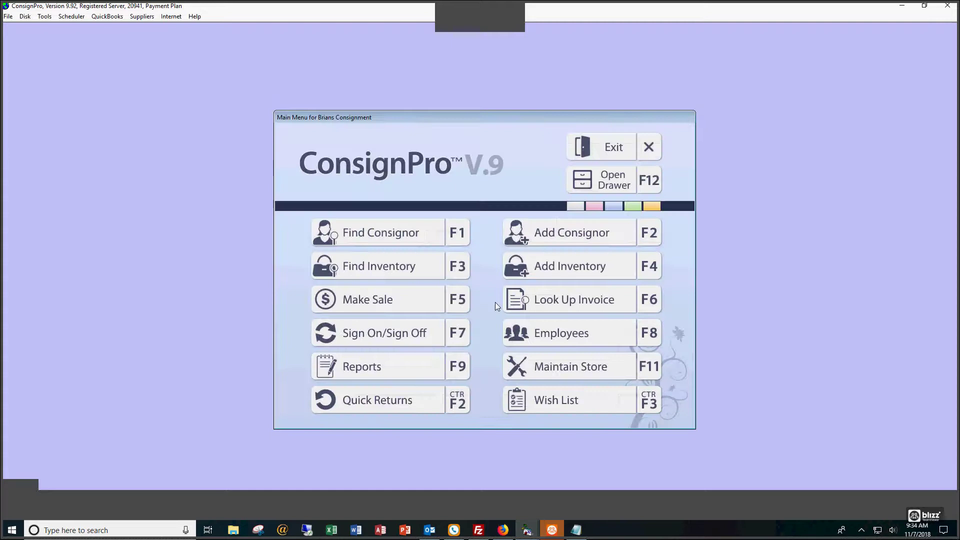
Look through the full description list in the SmartPricing setup, and return to the main menu.
{"action": "left_click", "coordinate": [574, 356]}
{"action": "left_click", "coordinate": [589, 241]}
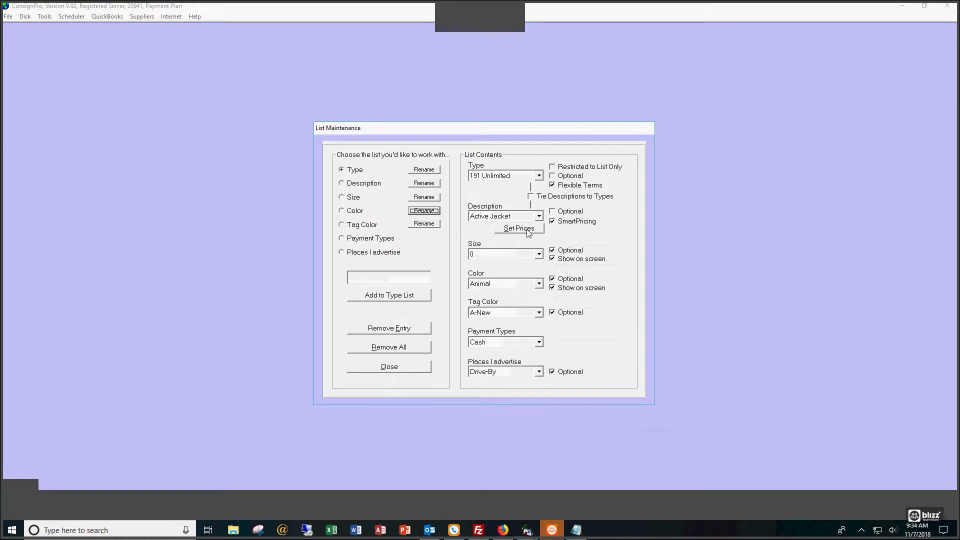
{"action": "left_click", "coordinate": [519, 232]}
{"action": "left_click_drag", "start_coordinate": [510, 256], "coordinate": [519, 332]}
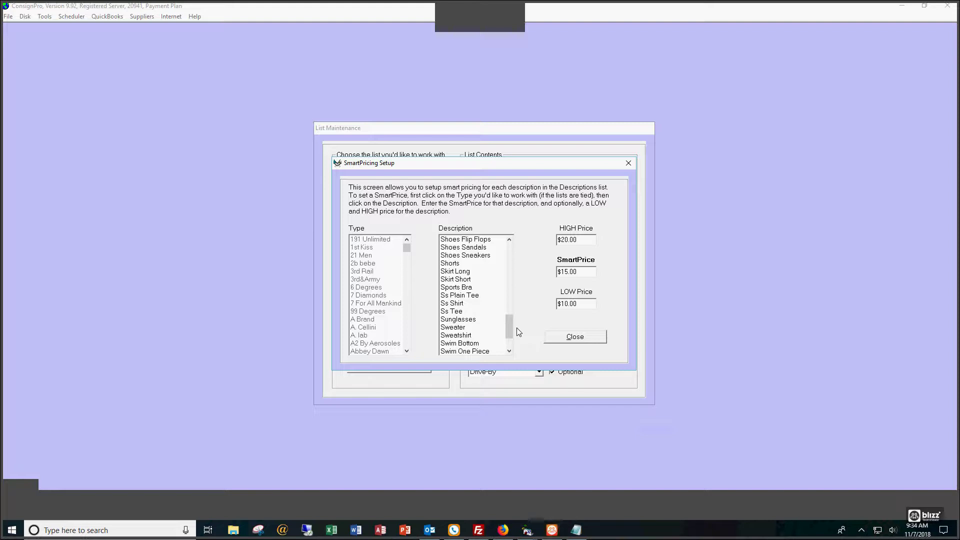
{"action": "left_click_drag", "start_coordinate": [508, 330], "coordinate": [504, 247]}
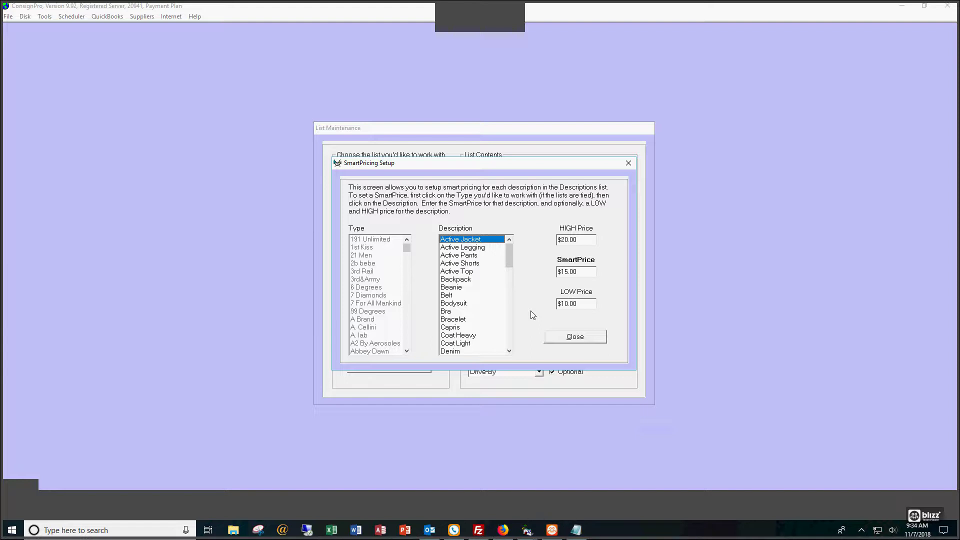
{"action": "left_click", "coordinate": [565, 336]}
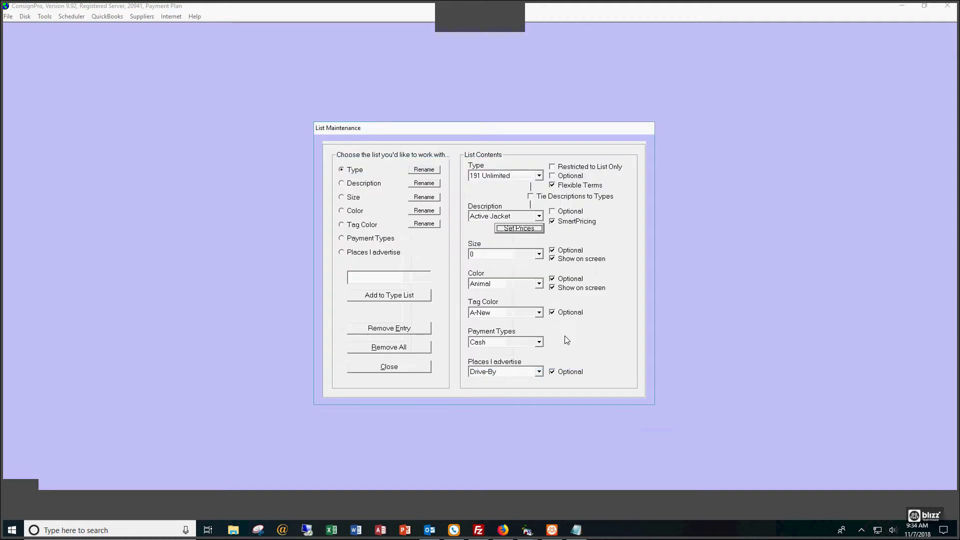
{"action": "left_click", "coordinate": [413, 371]}
{"action": "left_click", "coordinate": [581, 344]}
Begin another inventory item for the same consignor and choose Active Jacket as its description.
{"action": "left_click", "coordinate": [555, 274]}
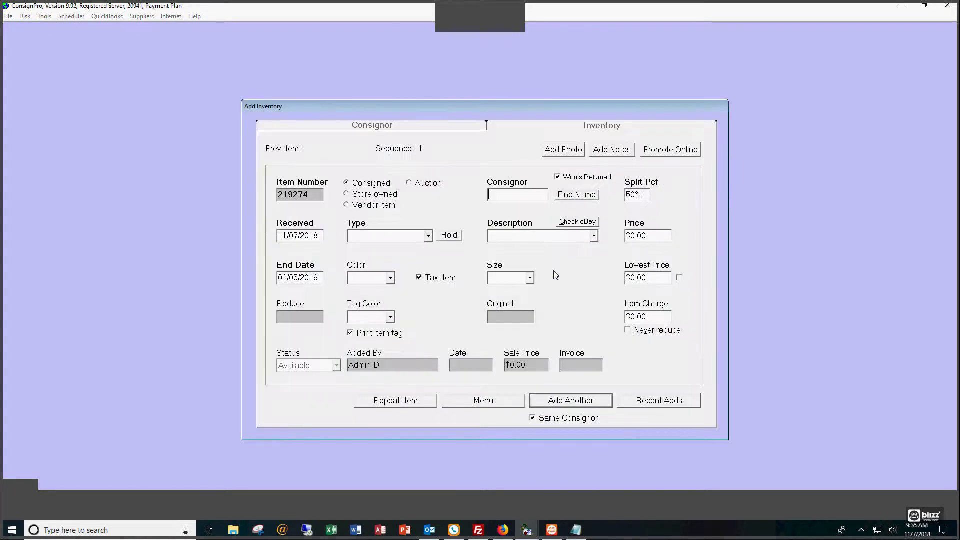
{"action": "type", "text": "a"}
{"action": "left_click", "coordinate": [521, 285]}
{"action": "left_click", "coordinate": [593, 239]}
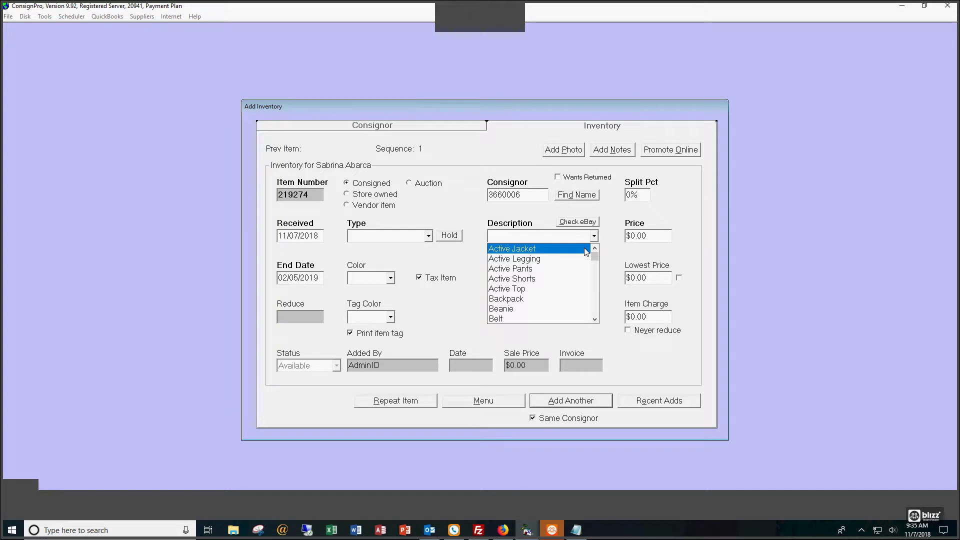
{"action": "left_click", "coordinate": [586, 251]}
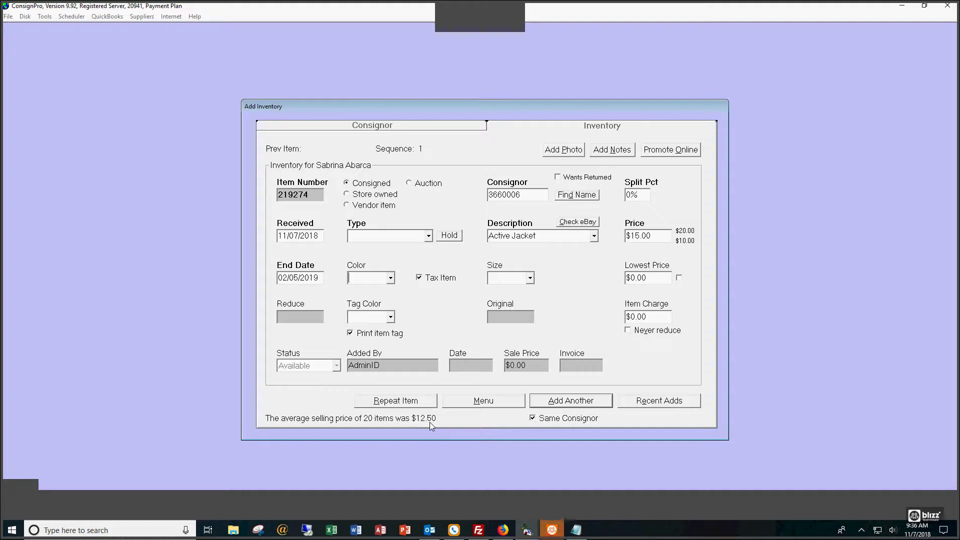
Override the item's suggested price with $14.00, and exit the inventory form cancelling the changes.
{"action": "left_click", "coordinate": [661, 238]}
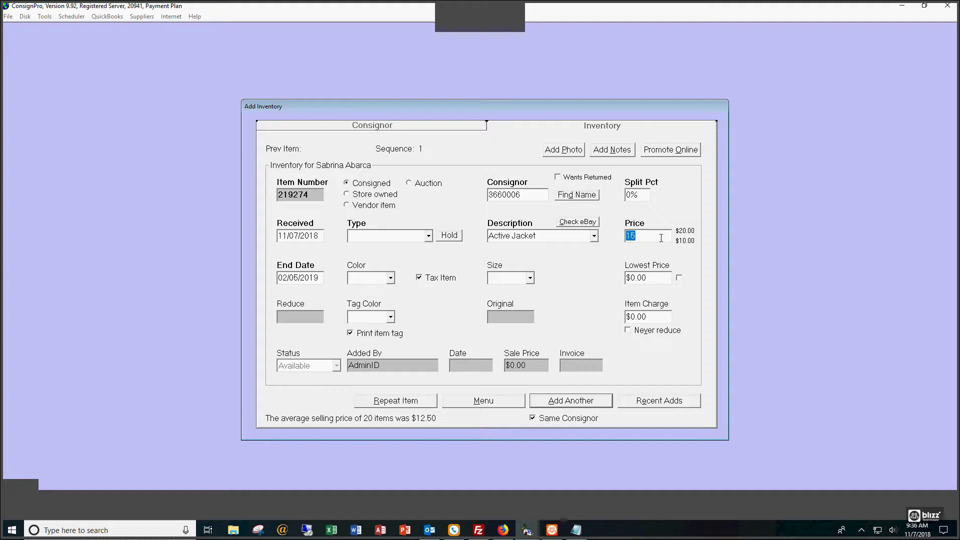
{"action": "type", "text": "14.00"}
{"action": "key", "text": "Tab"}
{"action": "left_click", "coordinate": [506, 396]}
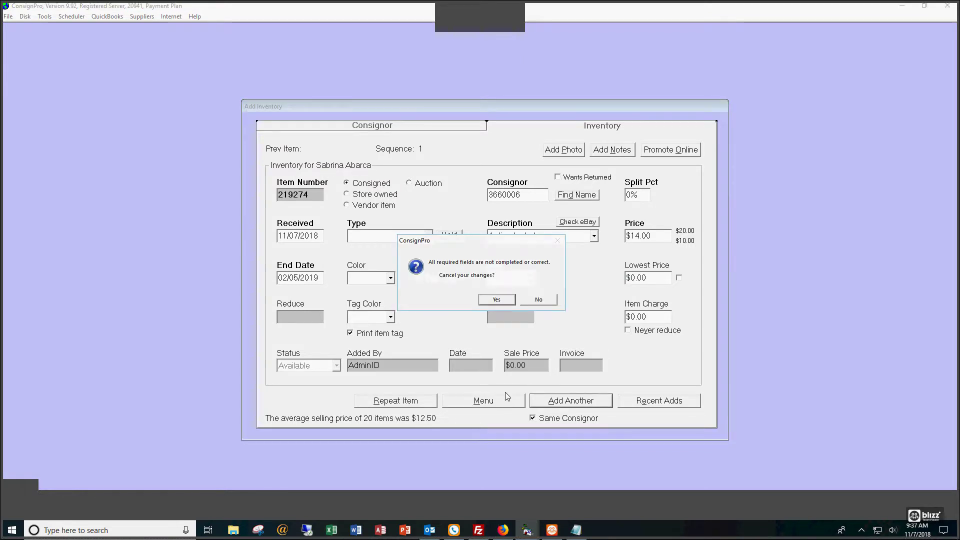
{"action": "key", "text": "Return"}
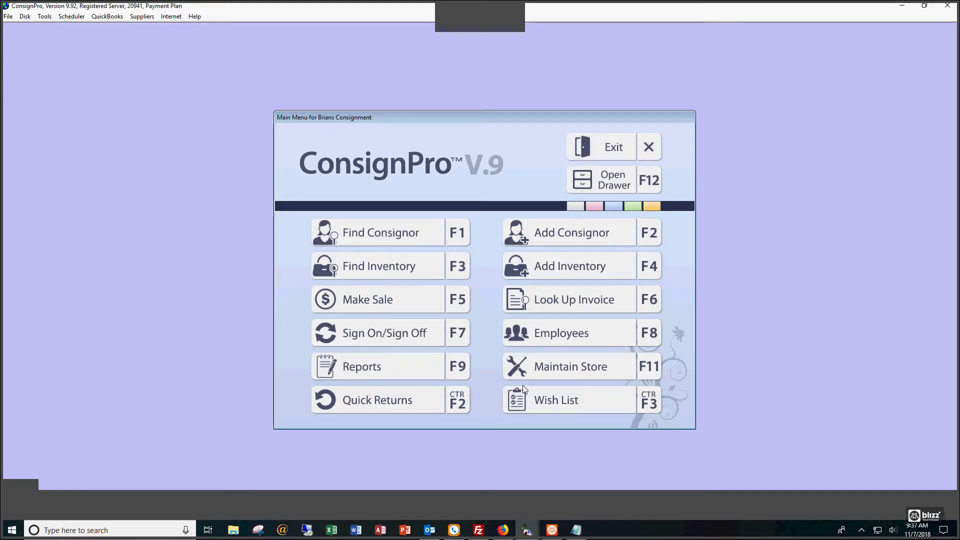
Start a new inventory item with the type Under Armor and the description Active Jacket.
{"action": "left_click", "coordinate": [575, 265]}
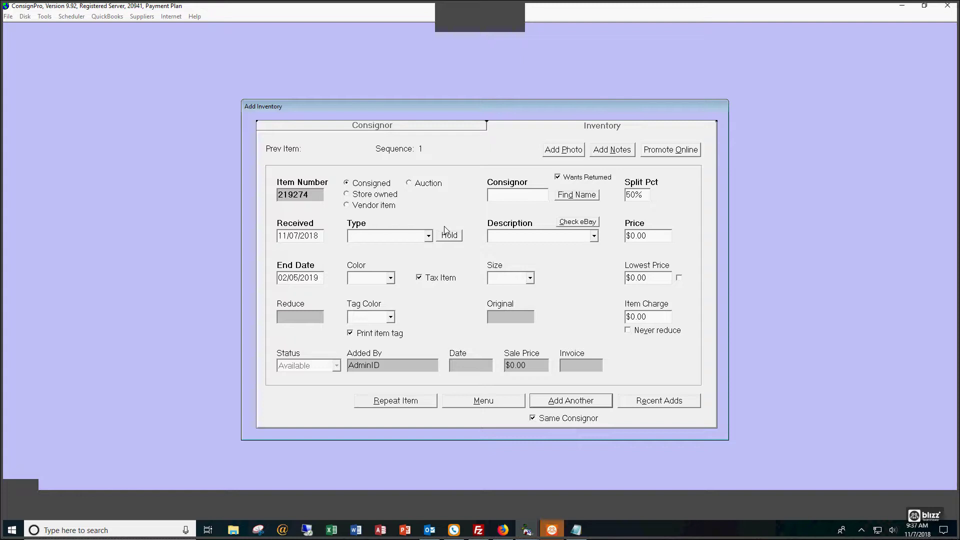
{"action": "type", "text": "Under Armor"}
{"action": "left_click", "coordinate": [594, 236]}
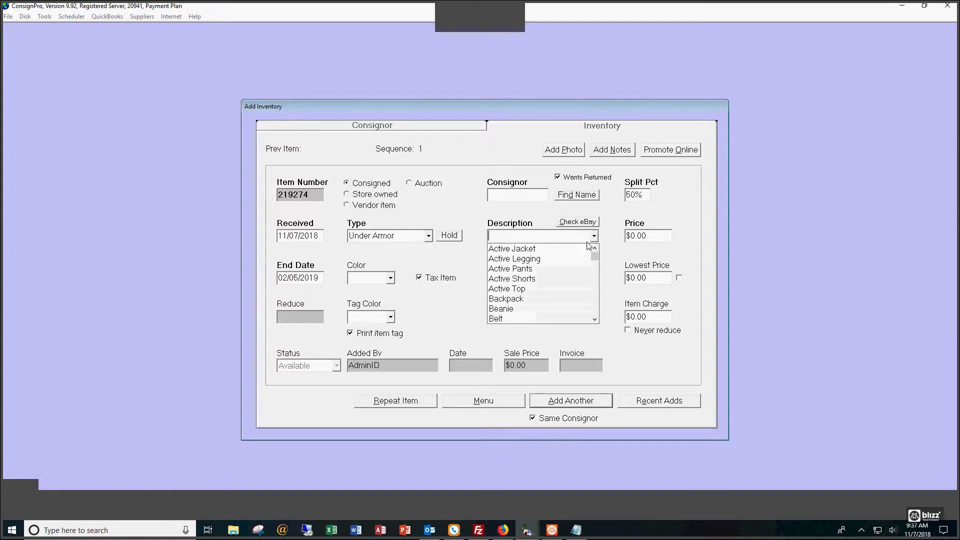
{"action": "left_click", "coordinate": [580, 248]}
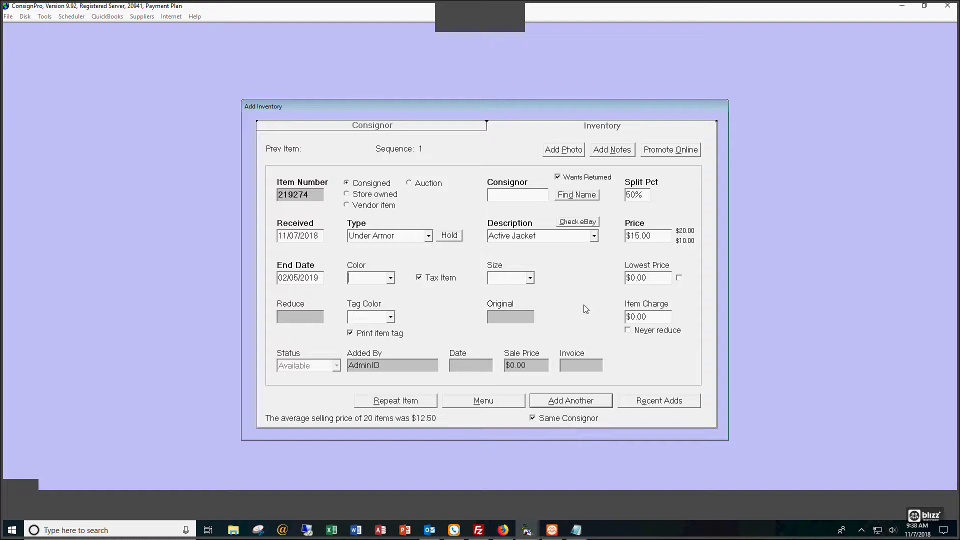
Check eBay for the Under Armor Active Jacket and examine the prices in the sold listings.
{"action": "left_click", "coordinate": [573, 223]}
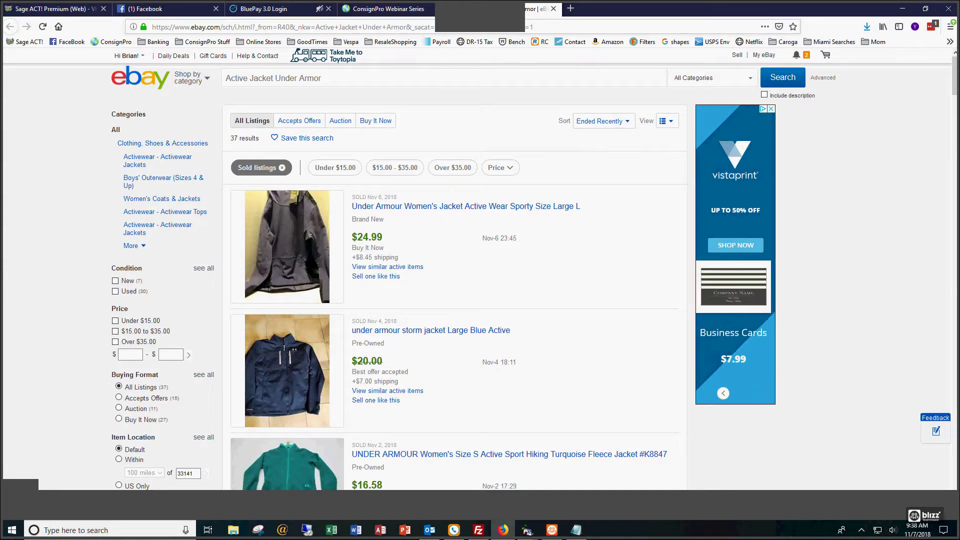
{"action": "key", "text": "alt+Tab"}
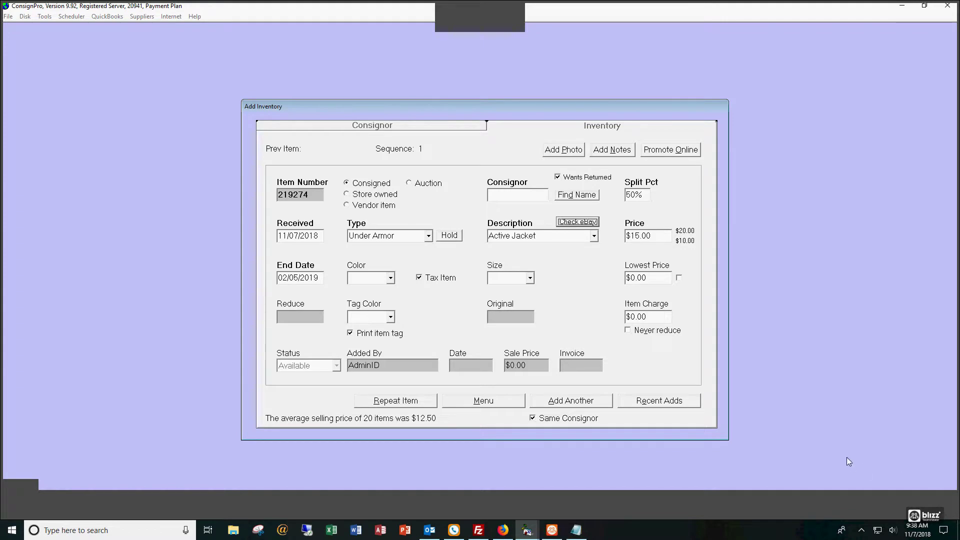
{"action": "key", "text": "alt+Tab"}
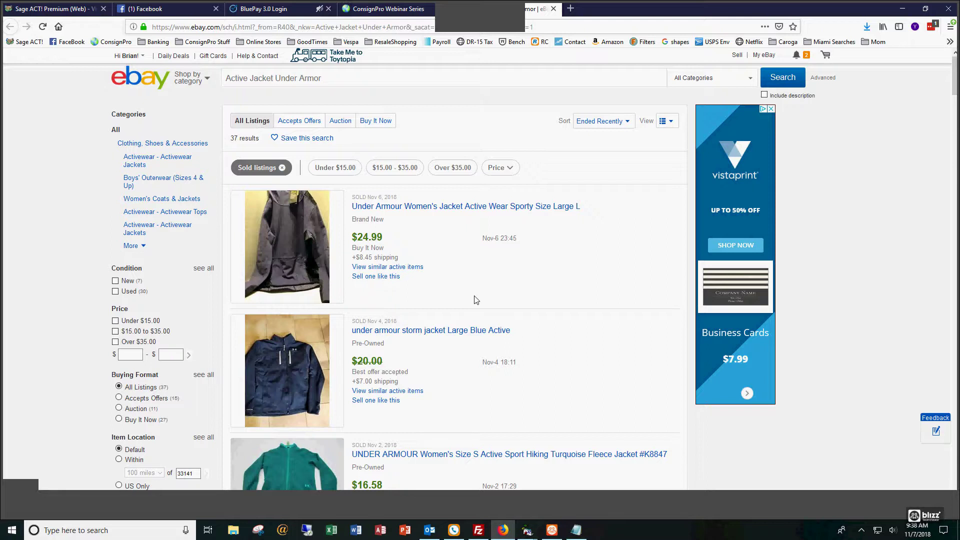
{"action": "scroll", "coordinate": [476, 300], "scroll_direction": "down", "scroll_amount": 5}
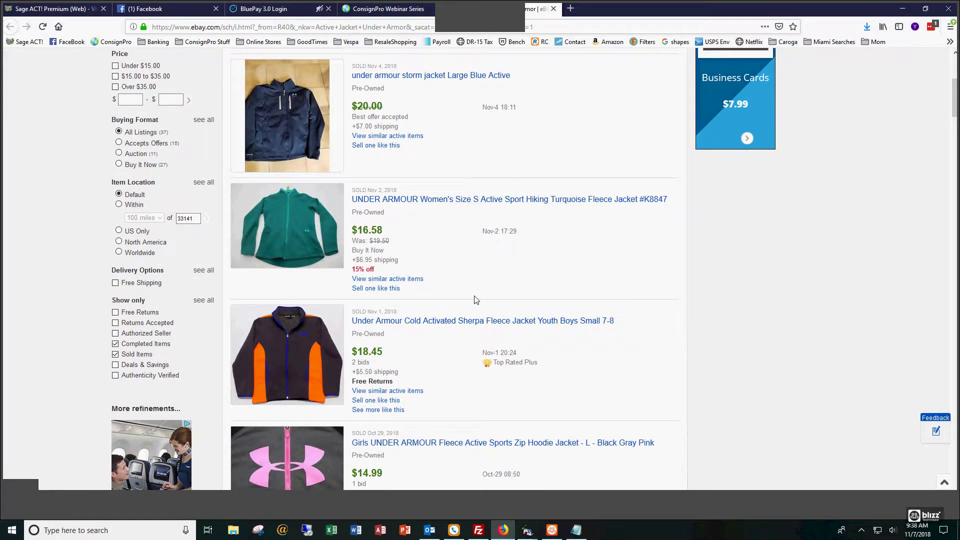
{"action": "scroll", "coordinate": [476, 299], "scroll_direction": "down", "scroll_amount": 3}
{"action": "scroll", "coordinate": [476, 299], "scroll_direction": "down", "scroll_amount": 6}
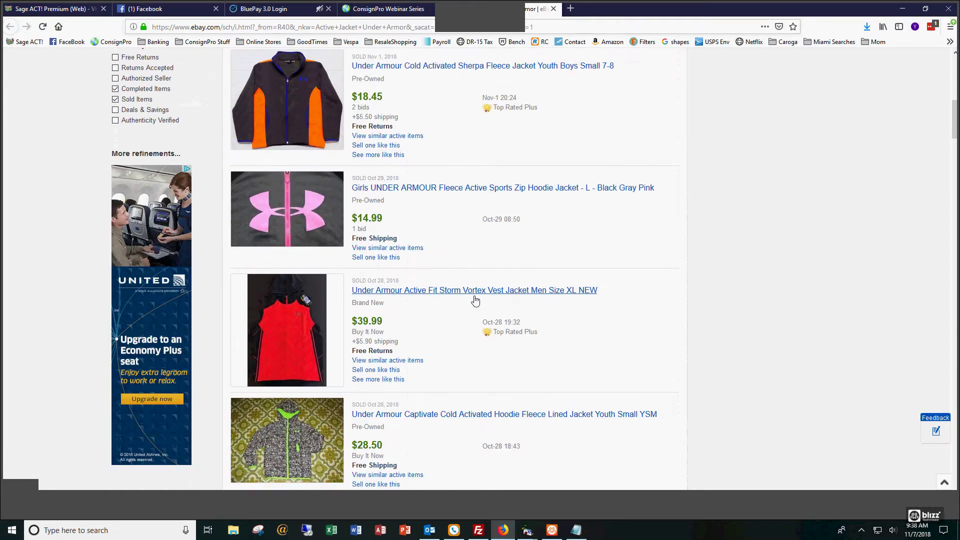
{"action": "scroll", "coordinate": [476, 300], "scroll_direction": "down", "scroll_amount": 4}
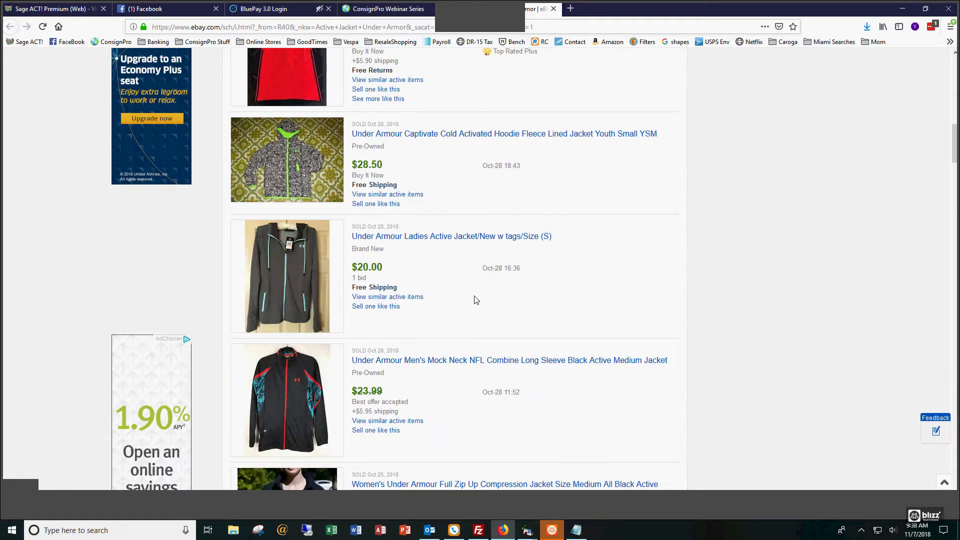
Review the Under Armor Active Jacket sold listings and filter them to used condition.
{"action": "scroll", "coordinate": [475, 300], "scroll_direction": "down", "scroll_amount": 1}
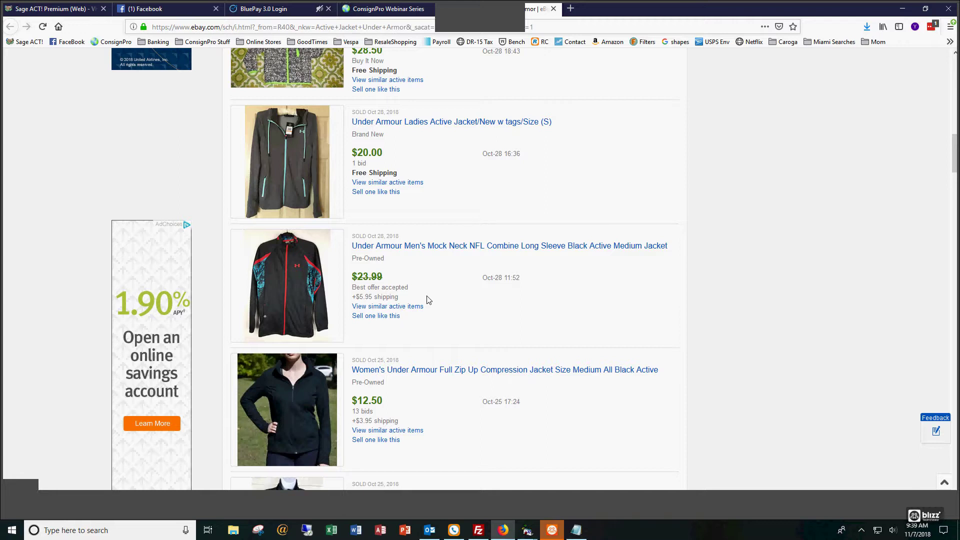
{"action": "scroll", "coordinate": [429, 300], "scroll_direction": "up", "scroll_amount": 8}
{"action": "scroll", "coordinate": [428, 300], "scroll_direction": "up", "scroll_amount": 8}
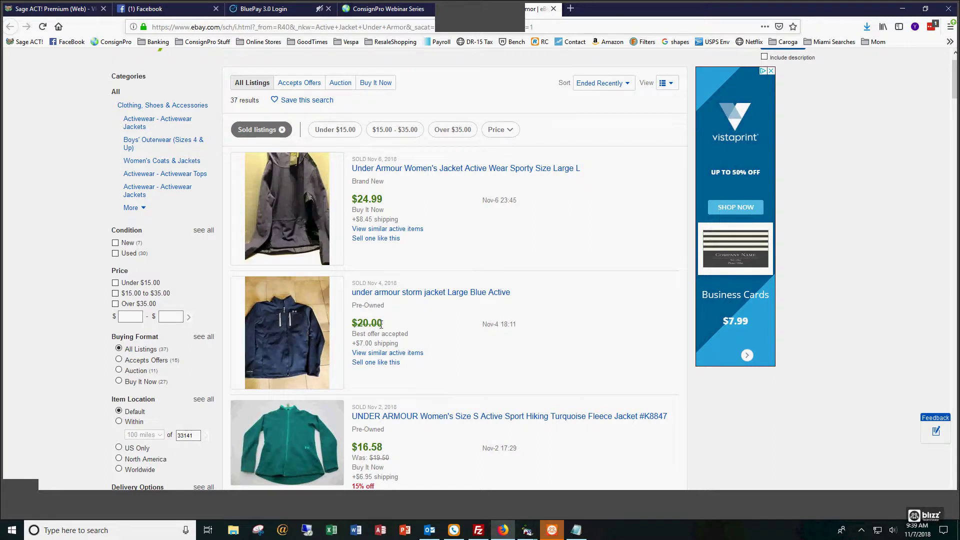
{"action": "scroll", "coordinate": [67, 313], "scroll_direction": "down", "scroll_amount": 2}
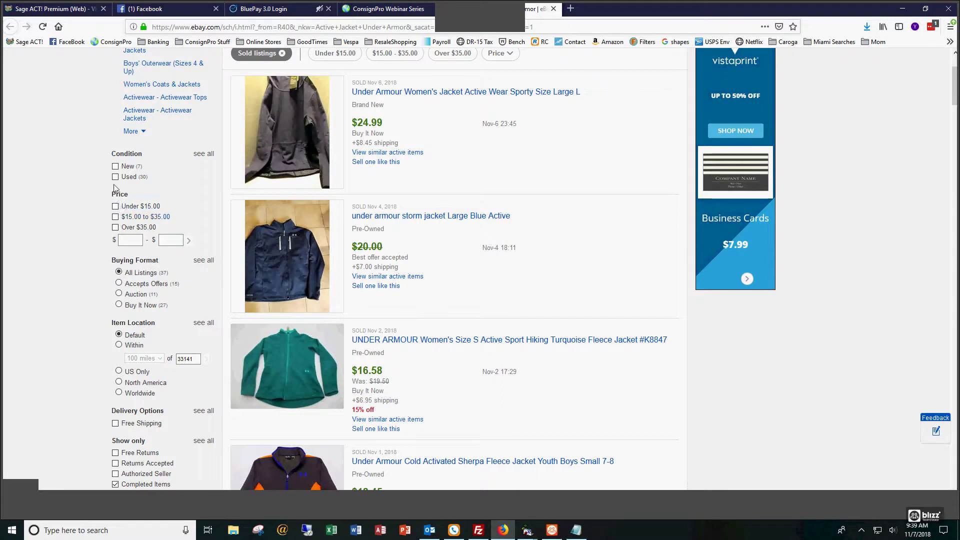
{"action": "left_click", "coordinate": [115, 177]}
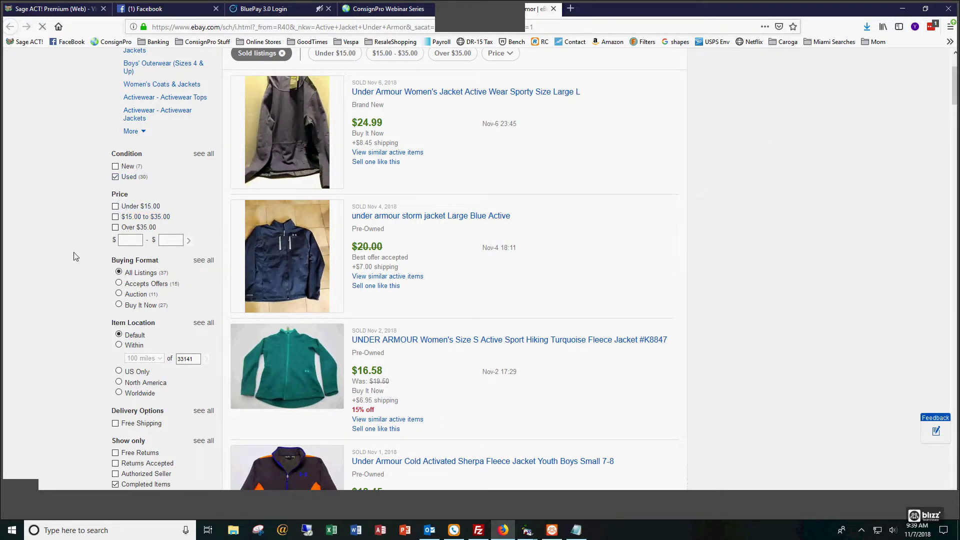
{"action": "scroll", "coordinate": [70, 320], "scroll_direction": "down", "scroll_amount": 3}
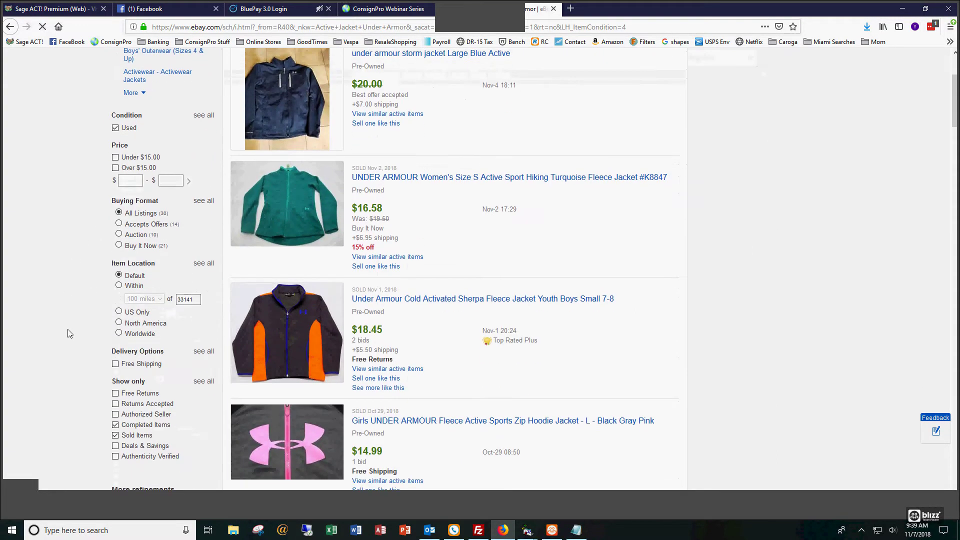
Limit the used sold listings to items within 100 miles and examine their prices and distances.
{"action": "left_click", "coordinate": [119, 285]}
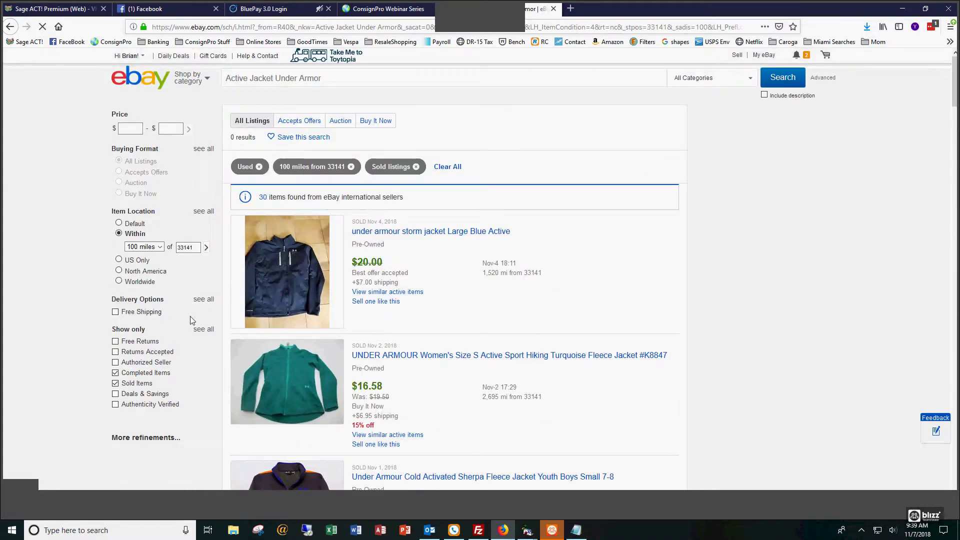
{"action": "scroll", "coordinate": [379, 376], "scroll_direction": "down", "scroll_amount": 2}
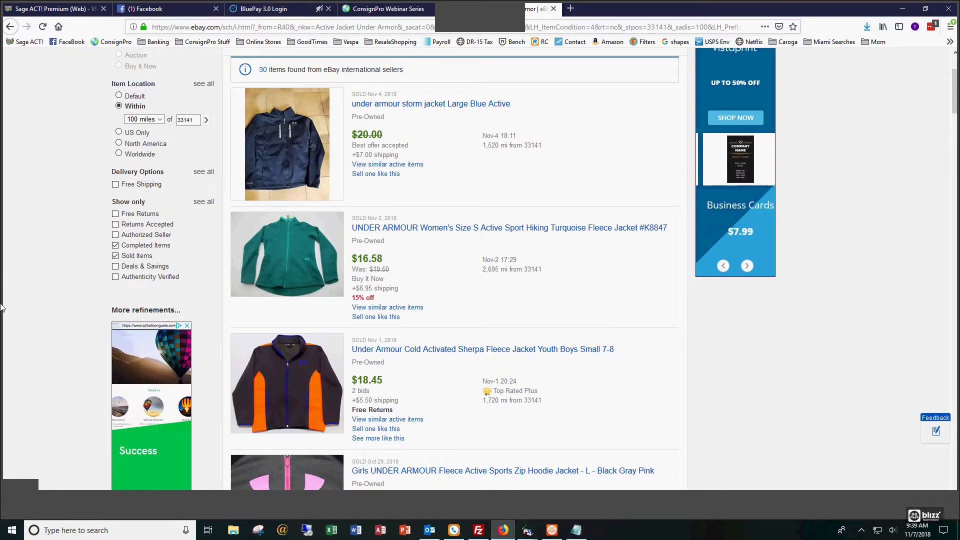
{"action": "scroll", "coordinate": [54, 260], "scroll_direction": "up", "scroll_amount": 3}
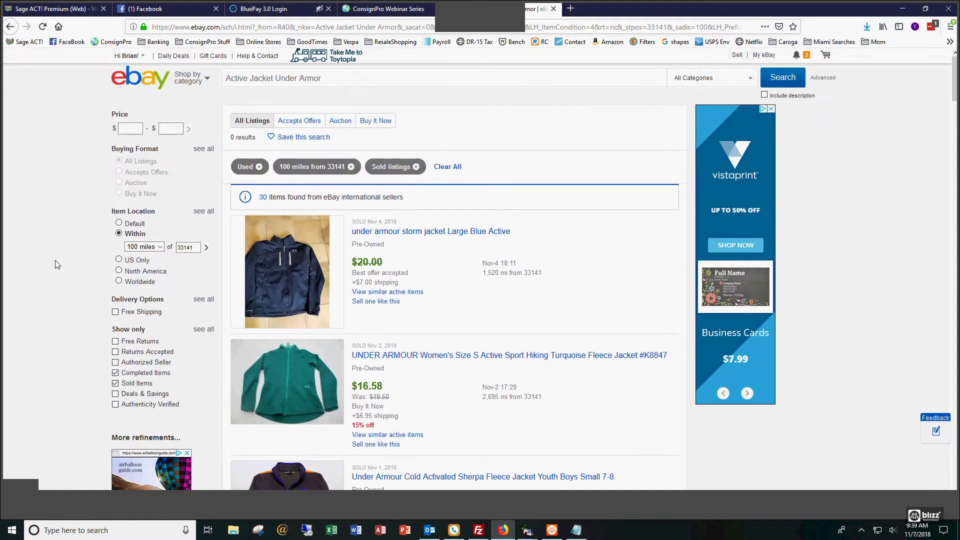
{"action": "scroll", "coordinate": [479, 337], "scroll_direction": "down", "scroll_amount": 3}
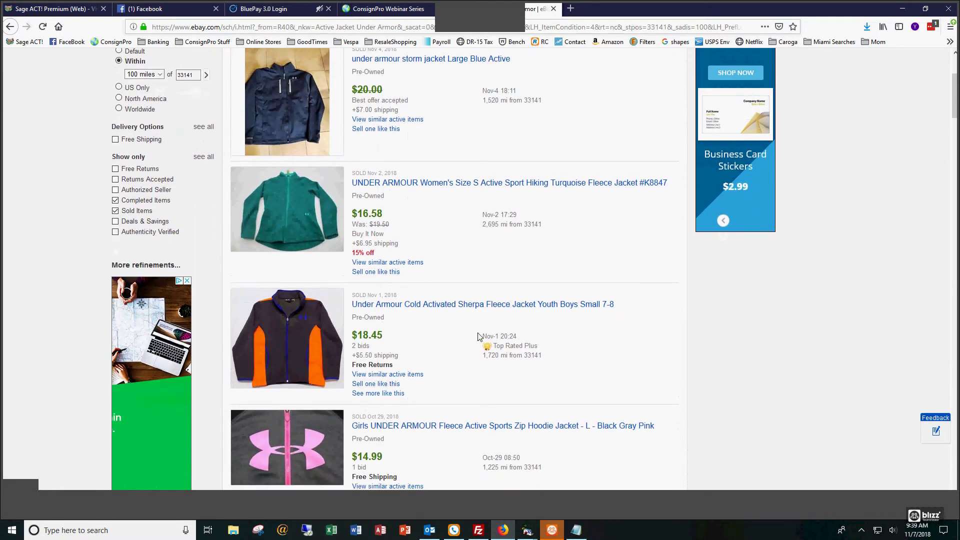
{"action": "scroll", "coordinate": [479, 337], "scroll_direction": "down", "scroll_amount": 3}
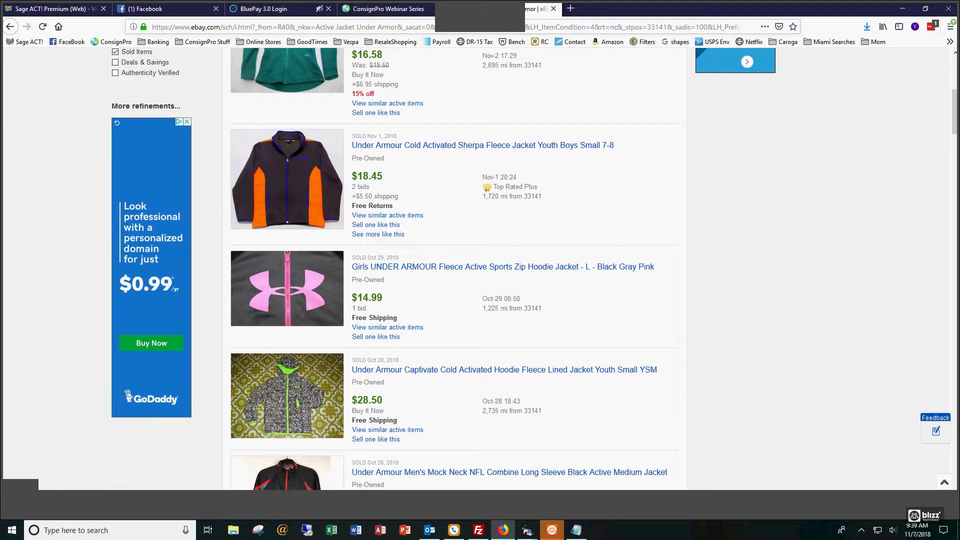
Switch back to ConsignPro, set the Active Jacket's price to $14.25, and exit the inventory form to the main menu.
{"action": "left_click", "coordinate": [904, 10]}
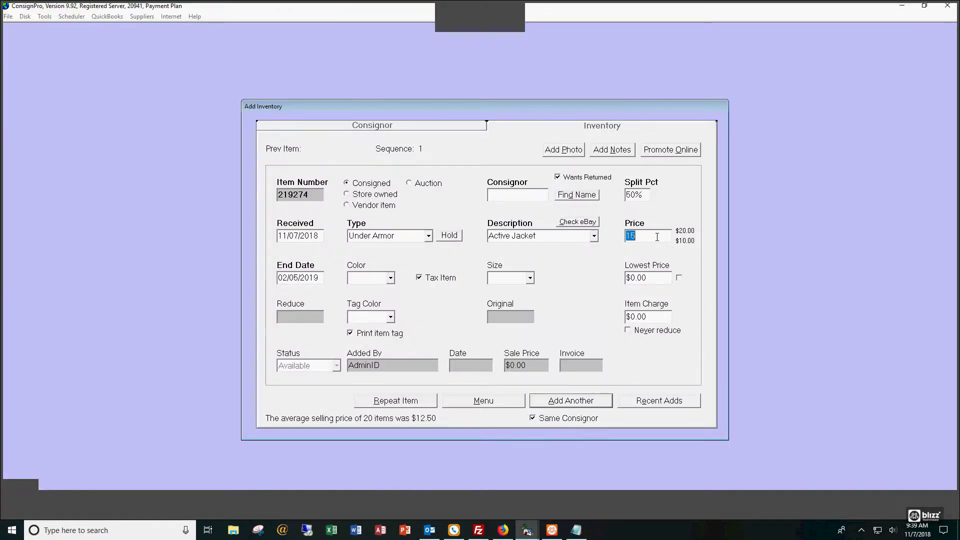
{"action": "type", "text": "14.25"}
{"action": "left_click", "coordinate": [478, 401]}
{"action": "left_click", "coordinate": [491, 302]}
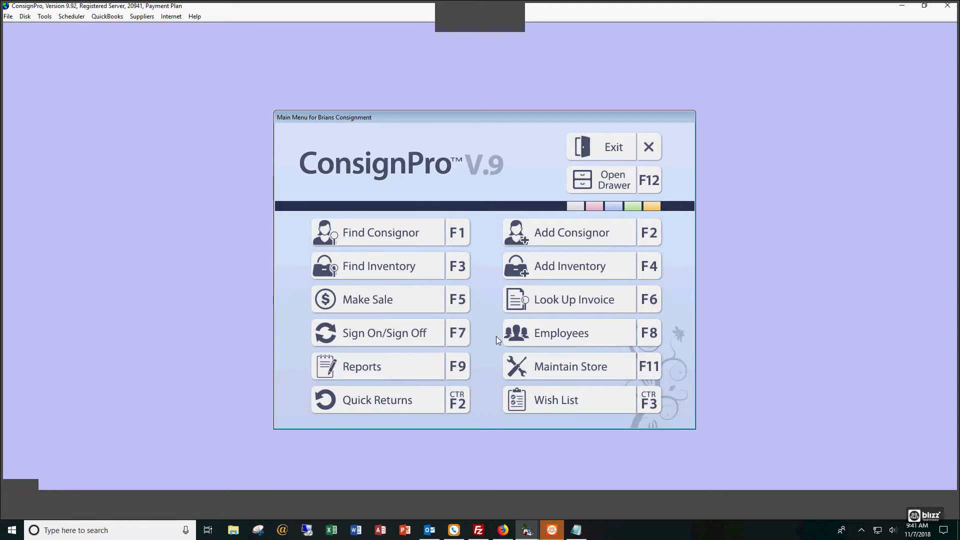
Open list maintenance in the store settings and rename the Type list to Brand.
{"action": "left_click", "coordinate": [563, 370]}
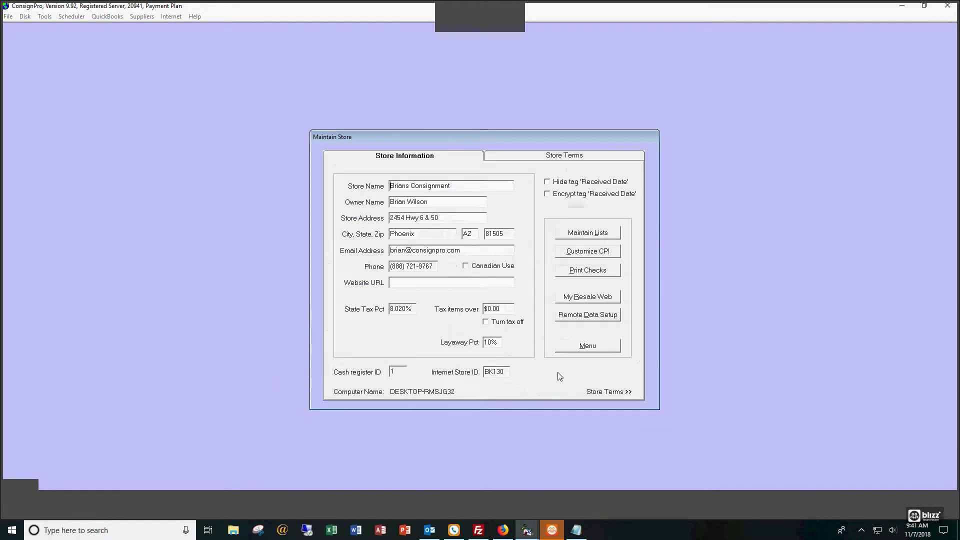
{"action": "left_click", "coordinate": [565, 233]}
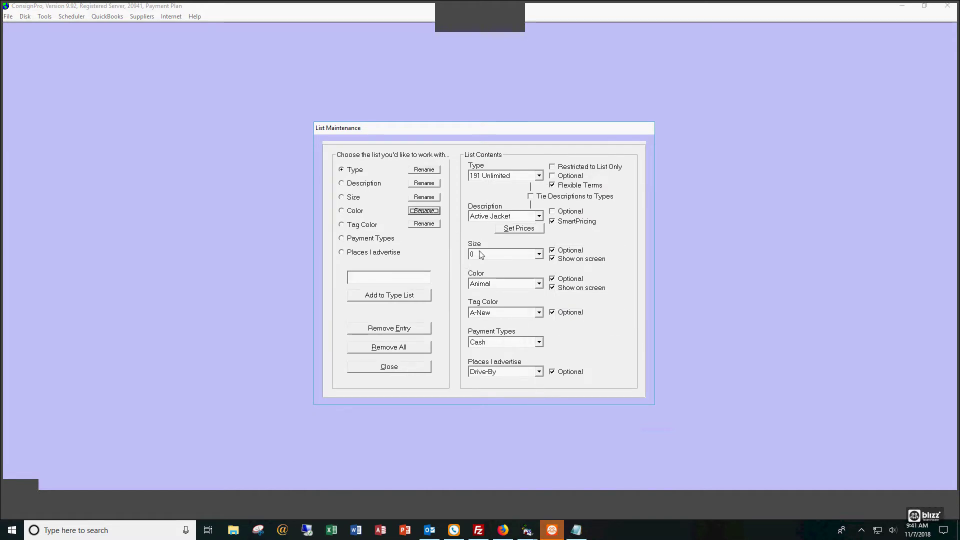
{"action": "left_click", "coordinate": [433, 171]}
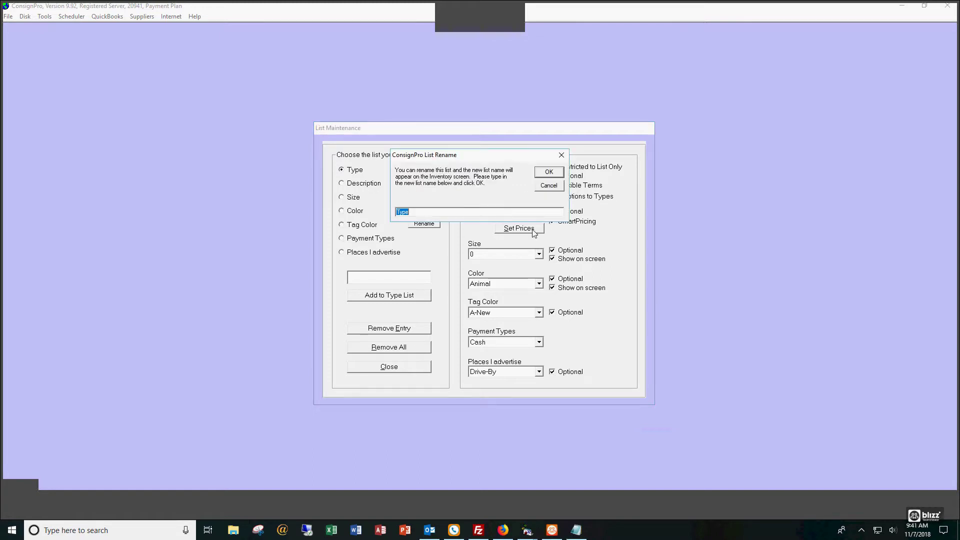
{"action": "type", "text": "Brand"}
{"action": "left_click", "coordinate": [549, 172]}
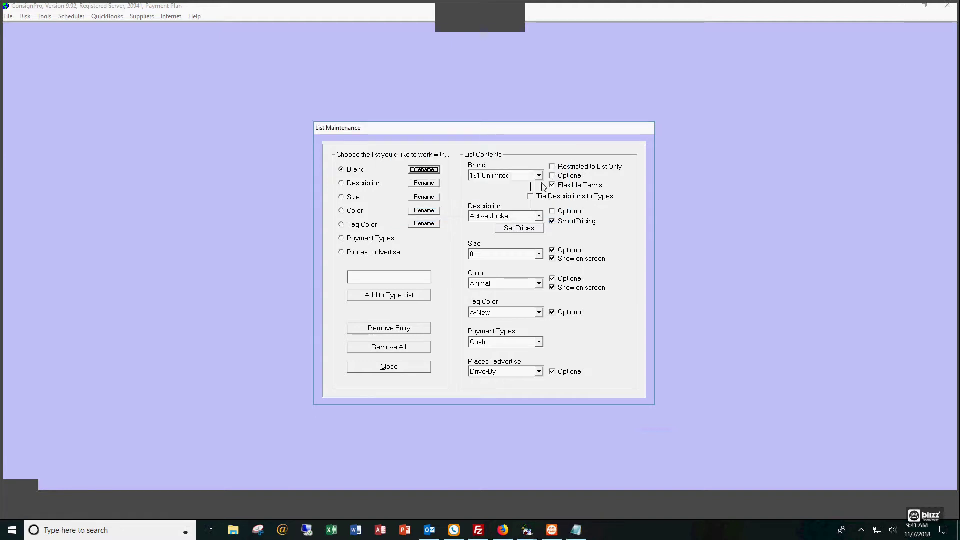
Rename the Tag Color list to Condition and look through its entries.
{"action": "left_click", "coordinate": [426, 225]}
{"action": "type", "text": "Con"}
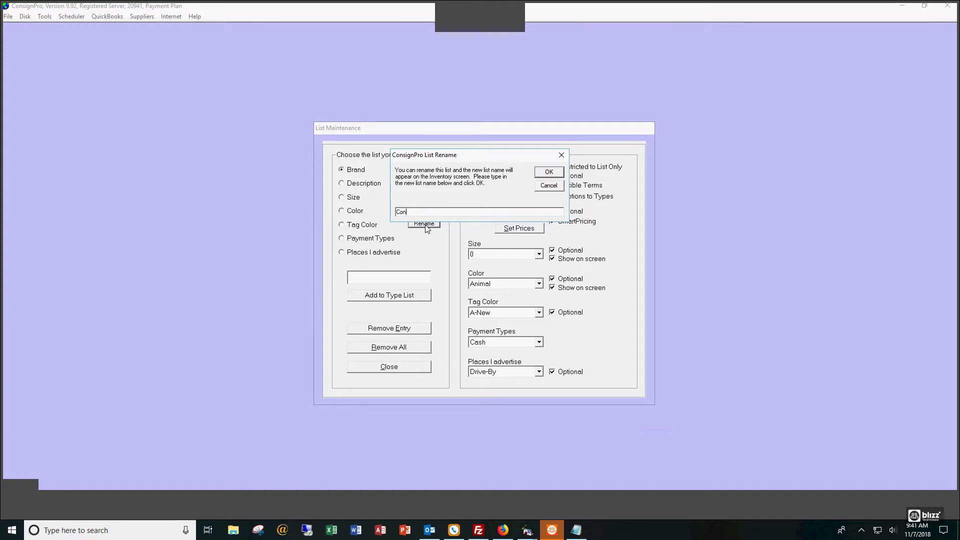
{"action": "type", "text": "dition"}
{"action": "left_click", "coordinate": [548, 172]}
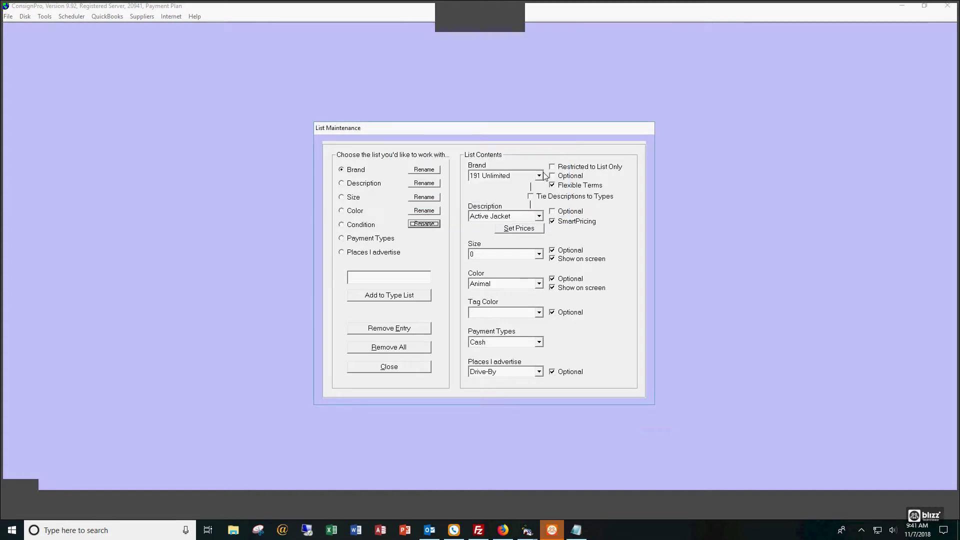
{"action": "left_click", "coordinate": [538, 312]}
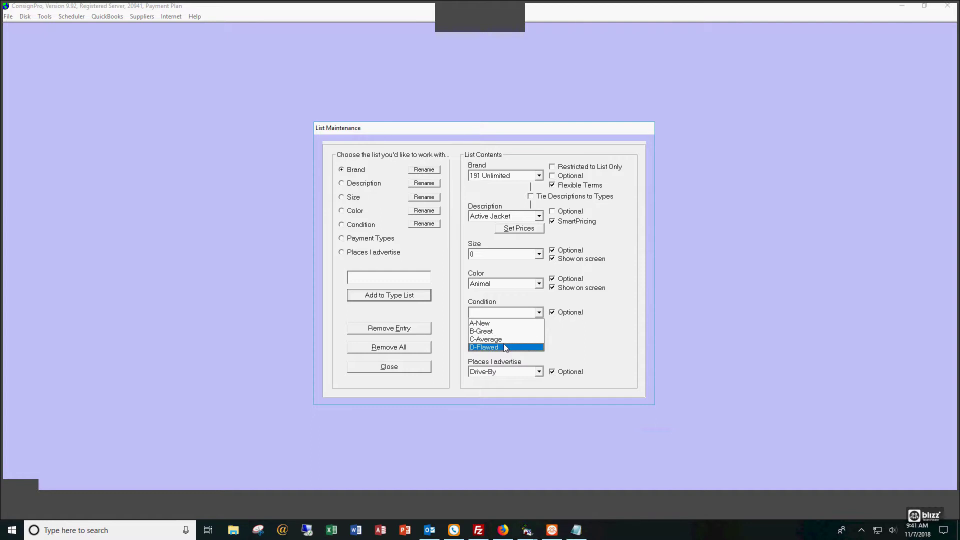
{"action": "left_click", "coordinate": [632, 340]}
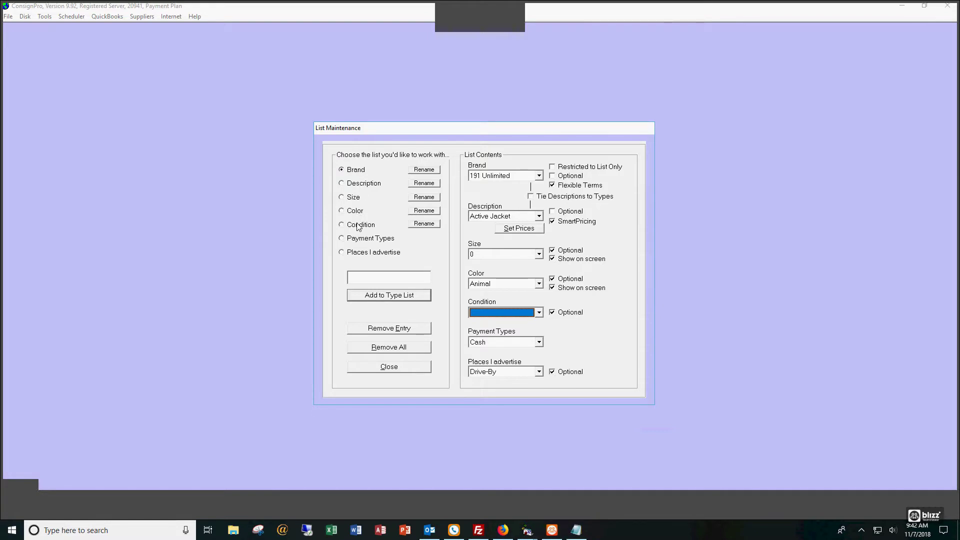
Choose Active Legging from the descriptions and open the SmartPricing setup.
{"action": "left_click", "coordinate": [539, 218]}
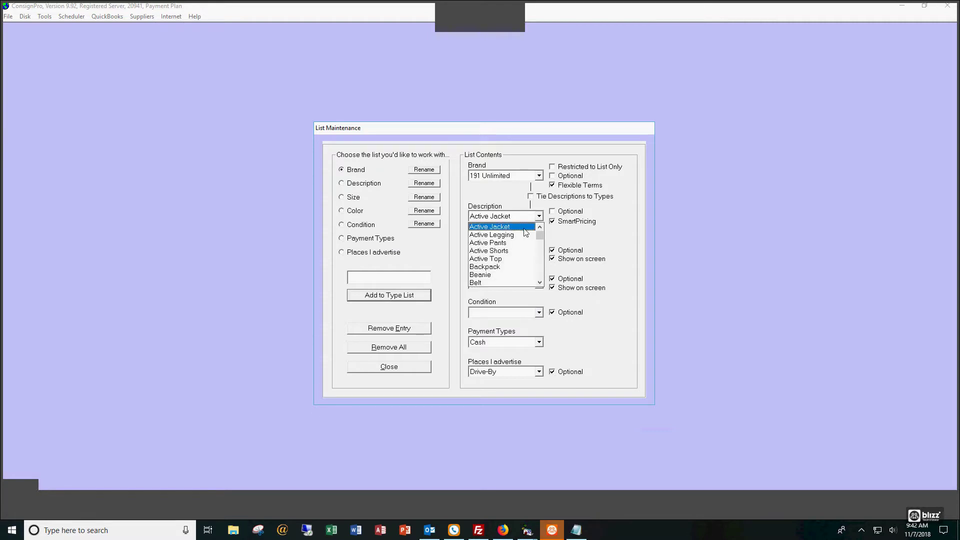
{"action": "left_click", "coordinate": [519, 235]}
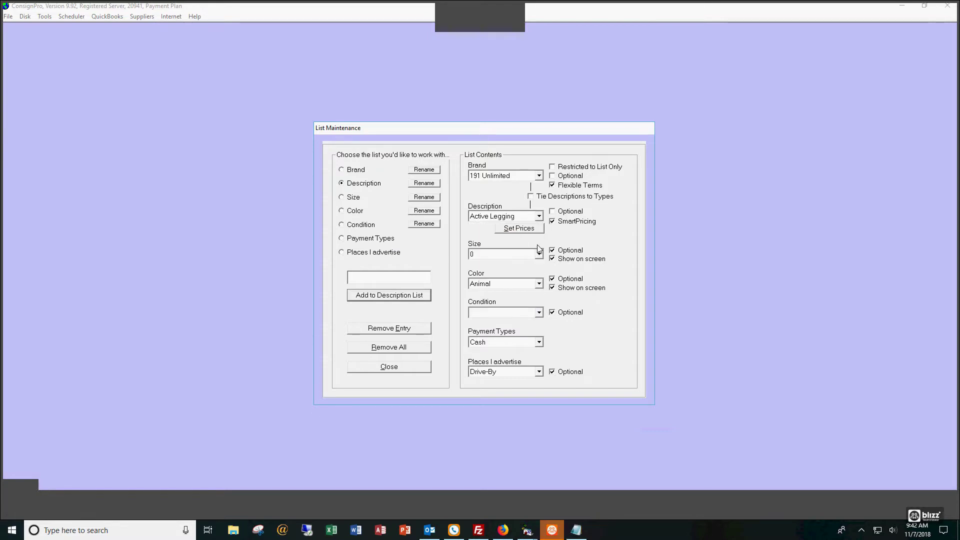
{"action": "left_click", "coordinate": [519, 230]}
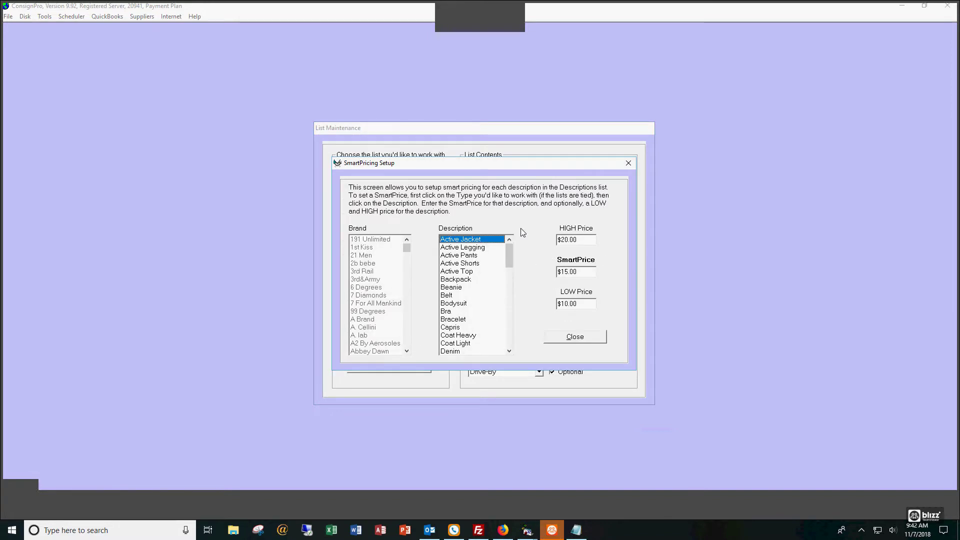
Examine the SmartPrices for descriptions such as Active Legging, Coat Heavy, Coat Light and Denim, and close the setup.
{"action": "left_click", "coordinate": [486, 248]}
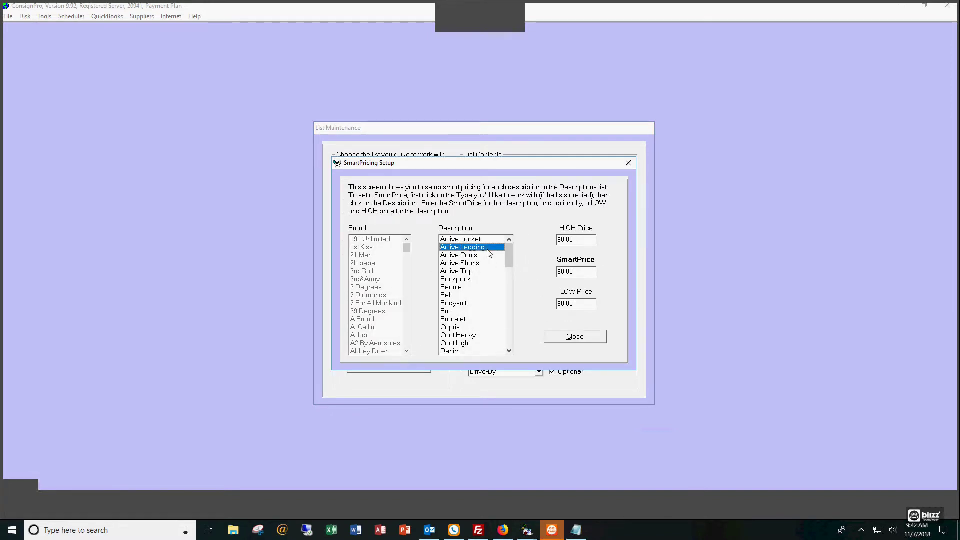
{"action": "left_click_drag", "start_coordinate": [462, 303], "coordinate": [462, 323]}
{"action": "left_click", "coordinate": [463, 335]}
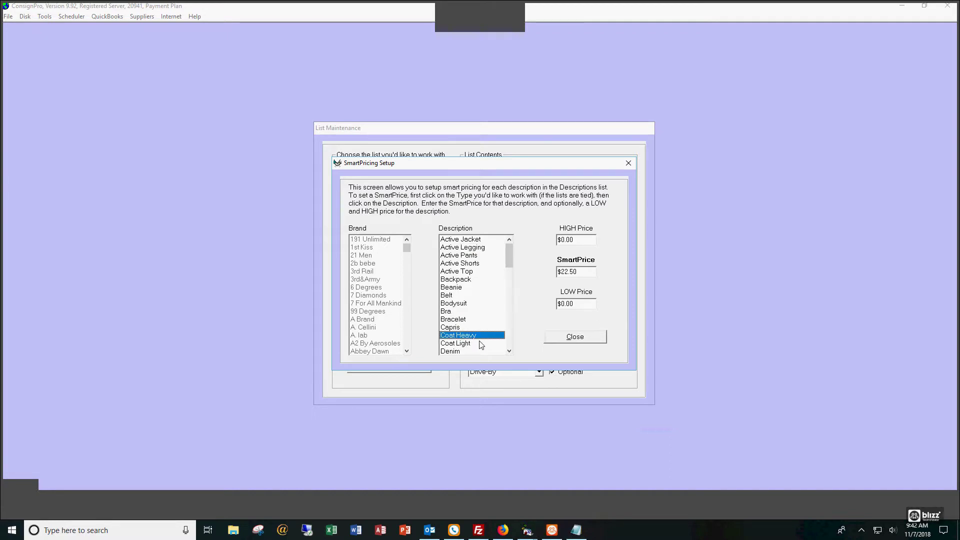
{"action": "left_click", "coordinate": [509, 350]}
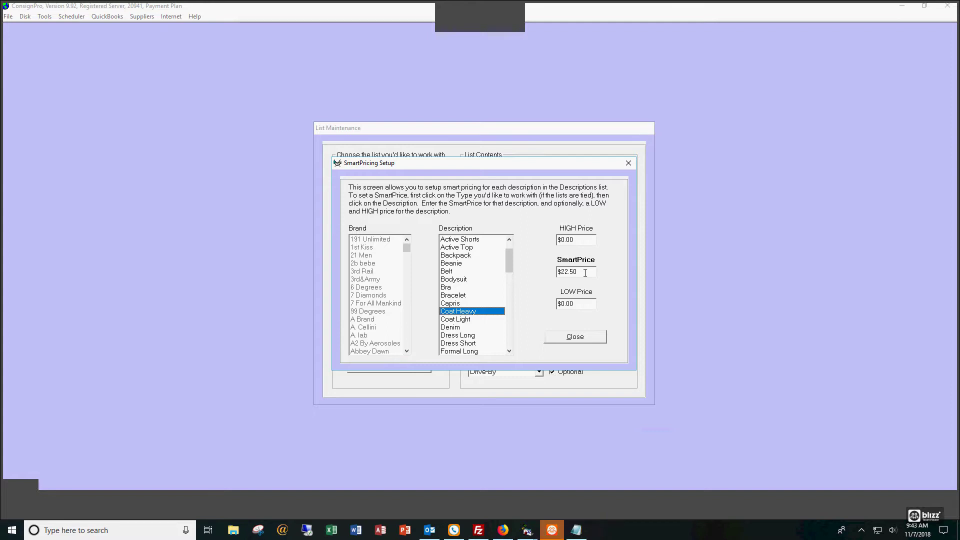
{"action": "left_click", "coordinate": [475, 320]}
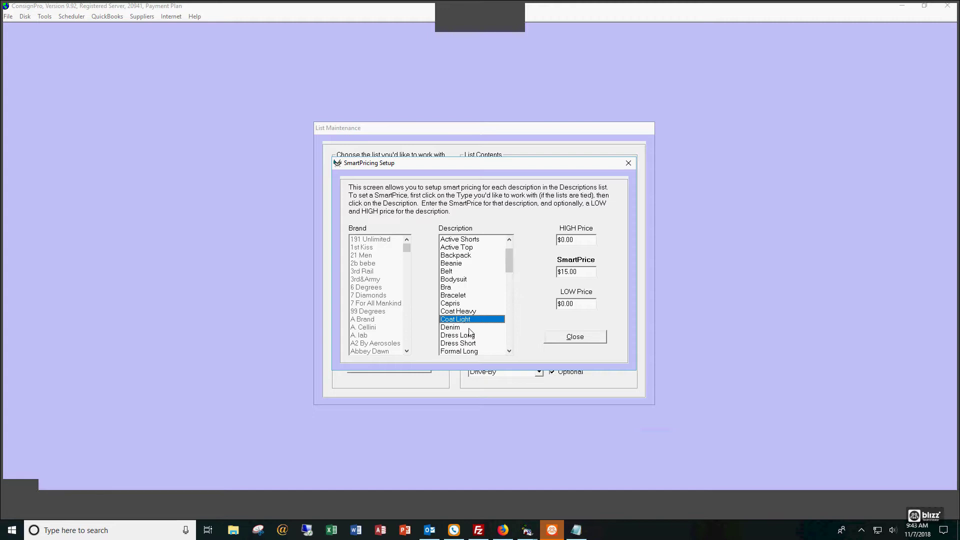
{"action": "left_click", "coordinate": [469, 328]}
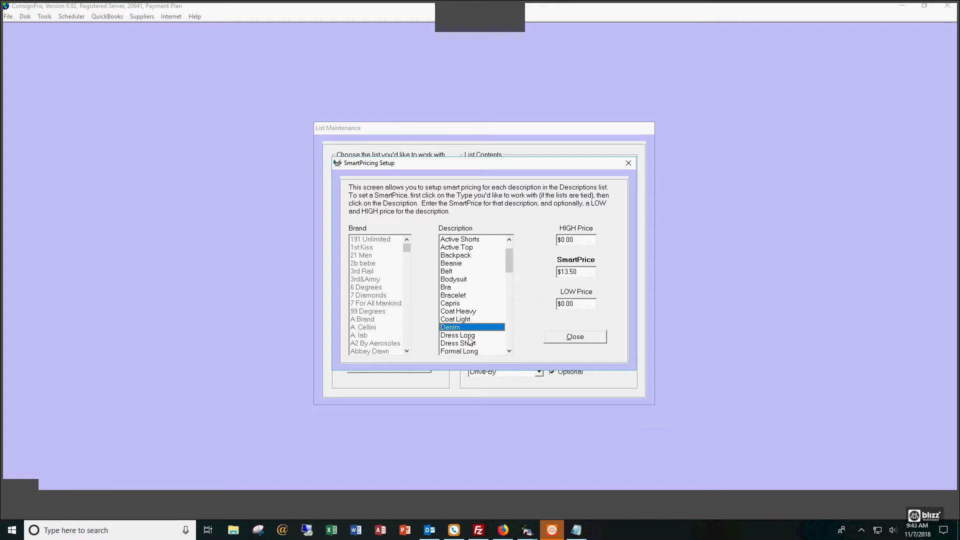
{"action": "left_click", "coordinate": [574, 337]}
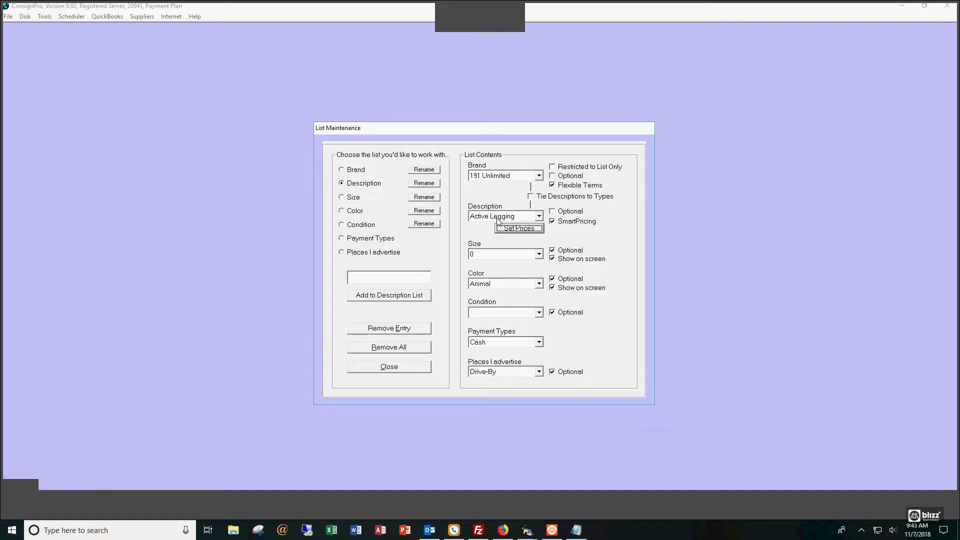
Open the flexible terms of the Circa brand and inspect its Brand Adjust percentage.
{"action": "left_click", "coordinate": [539, 176]}
{"action": "left_click_drag", "start_coordinate": [540, 188], "coordinate": [539, 205]}
{"action": "mouse_move", "coordinate": [539, 210]}
{"action": "left_mouse_down"}
{"action": "mouse_move", "coordinate": [542, 233]}
{"action": "mouse_move", "coordinate": [549, 206]}
{"action": "left_mouse_up"}
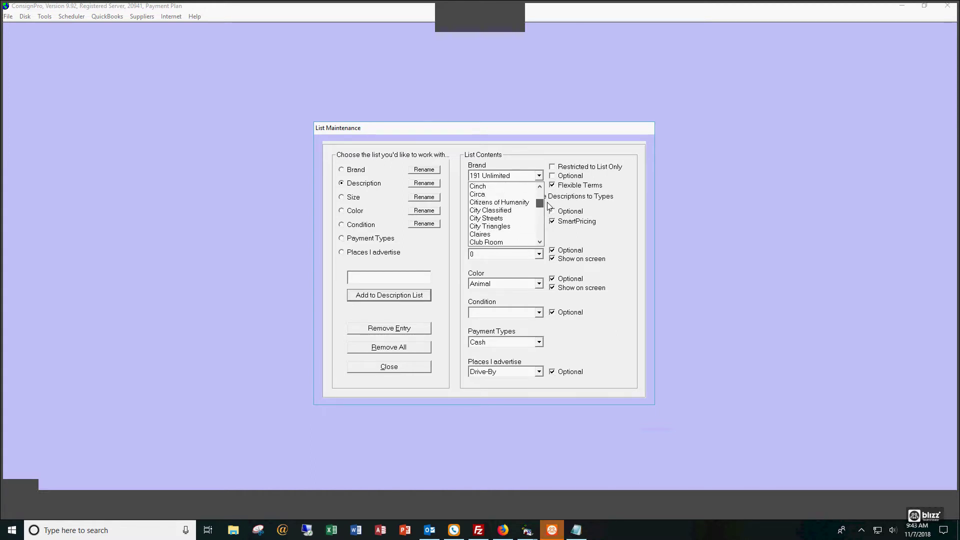
{"action": "left_click", "coordinate": [500, 197]}
{"action": "left_click", "coordinate": [500, 196]}
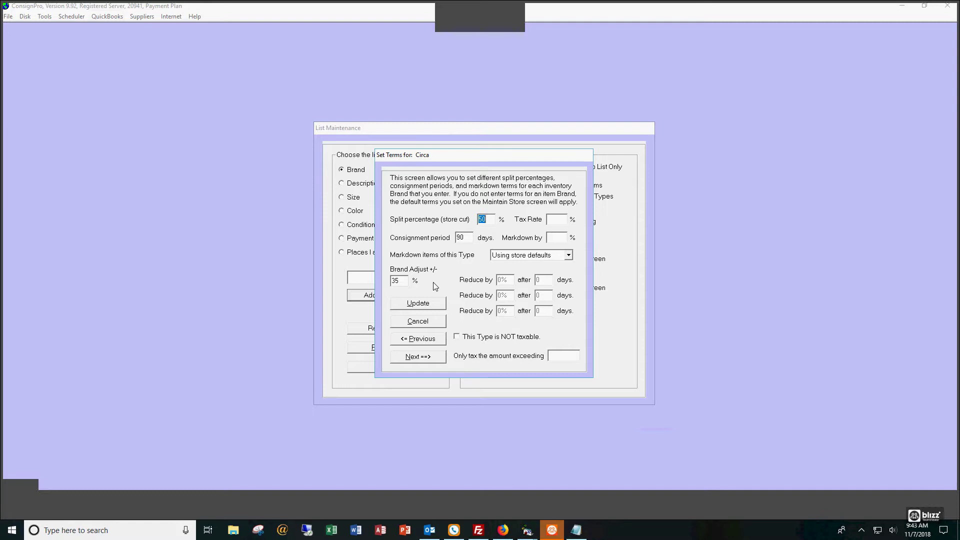
{"action": "double_click", "coordinate": [398, 281]}
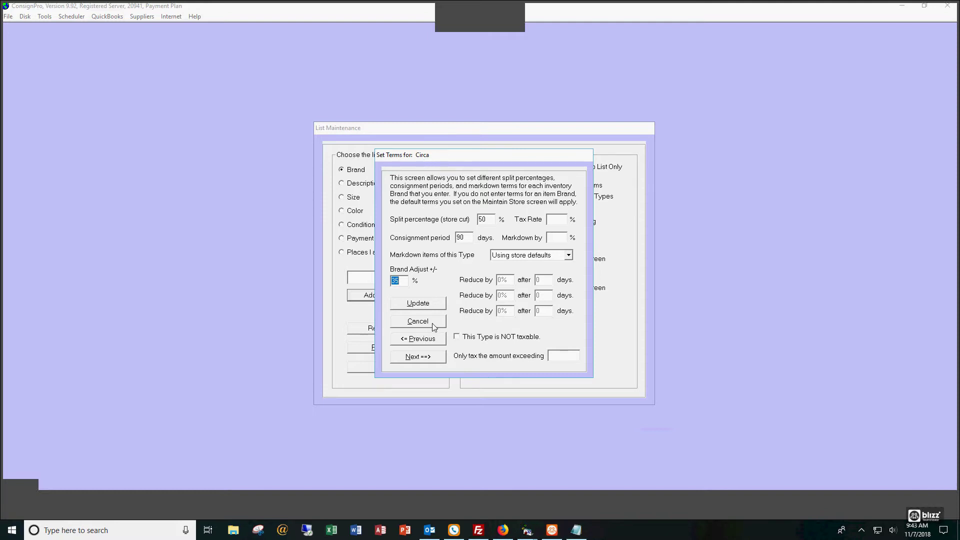
Step through the brand terms from City Classified to Claires and compare their Brand Adjust percentages.
{"action": "left_click", "coordinate": [427, 358]}
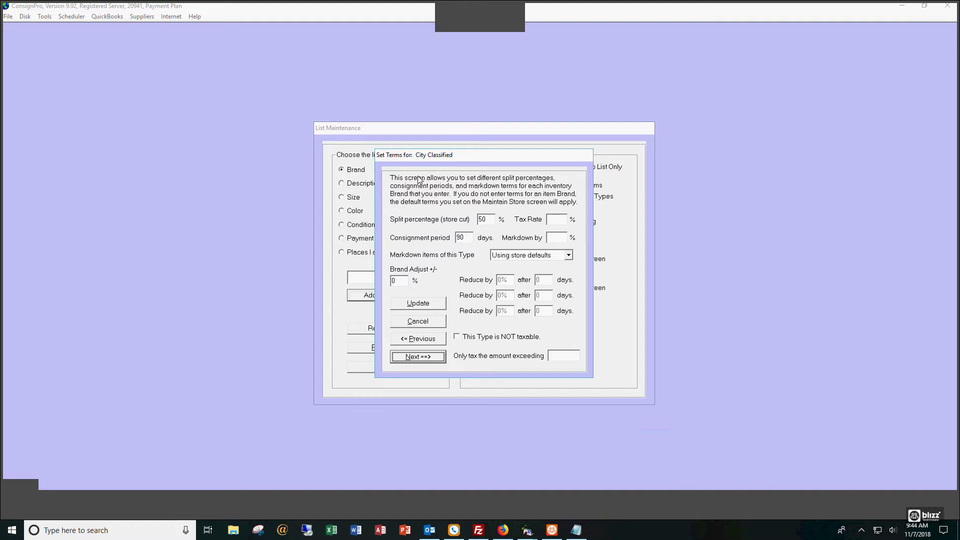
{"action": "left_click", "coordinate": [397, 281]}
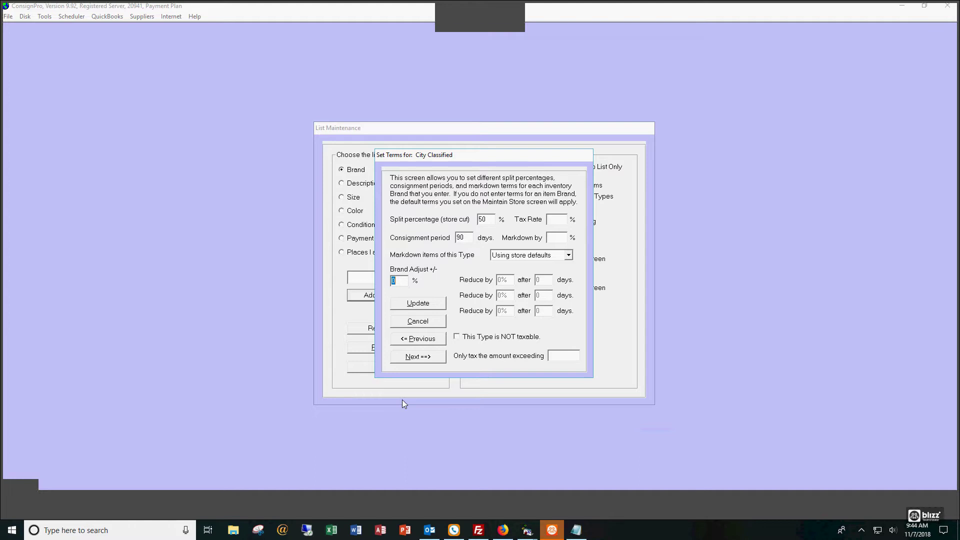
{"action": "left_click", "coordinate": [418, 357]}
{"action": "left_click", "coordinate": [417, 357]}
{"action": "left_click", "coordinate": [417, 356]}
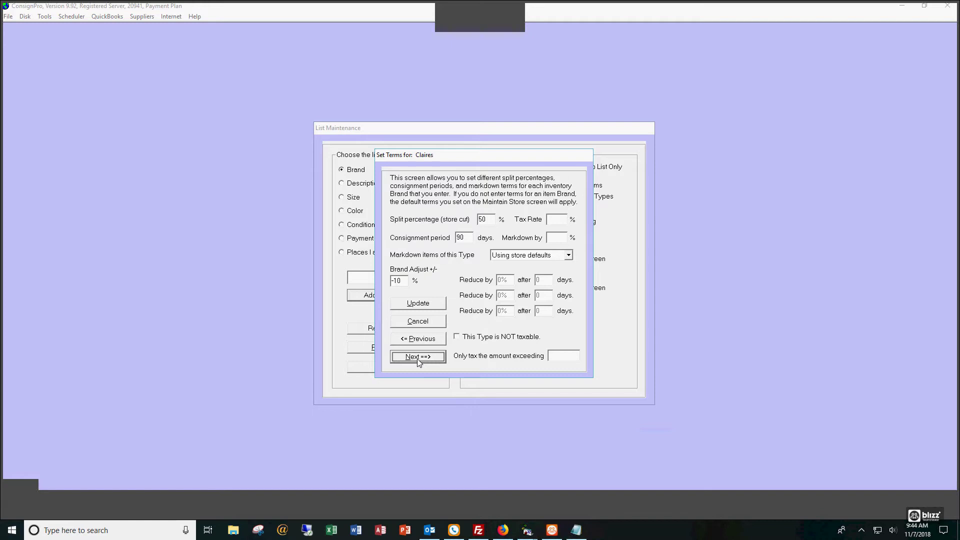
Close the Claires terms, examine the choices in the Condition list, and return to the main menu.
{"action": "left_click", "coordinate": [428, 322]}
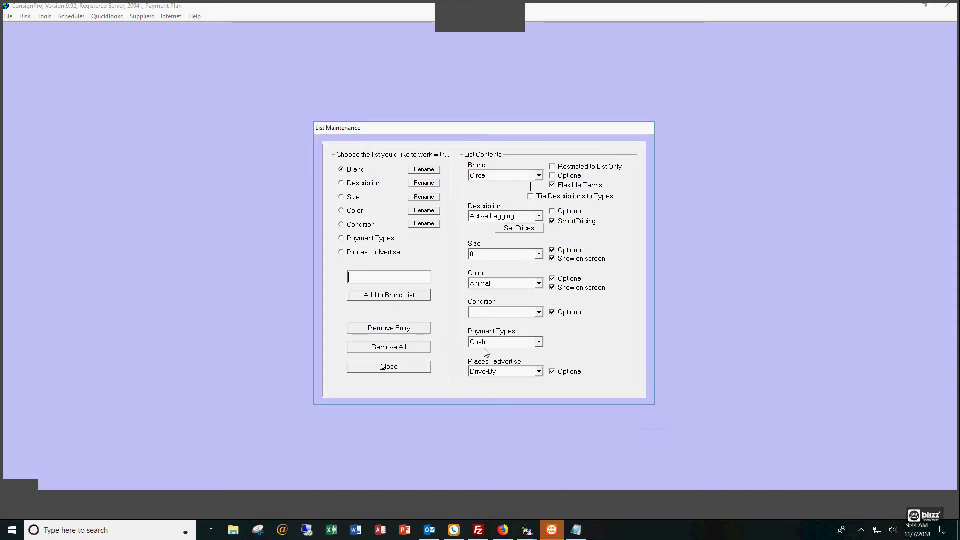
{"action": "left_click", "coordinate": [509, 314]}
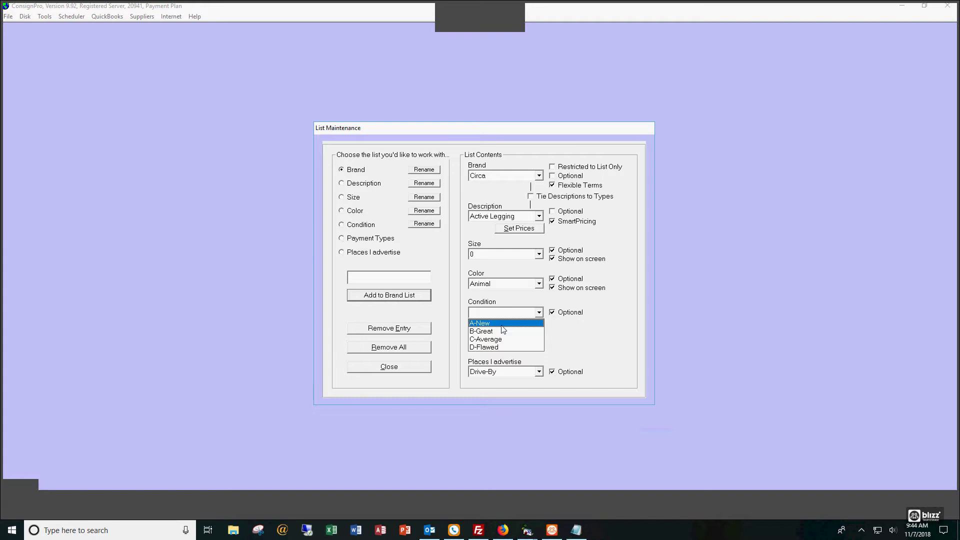
{"action": "left_click", "coordinate": [604, 347]}
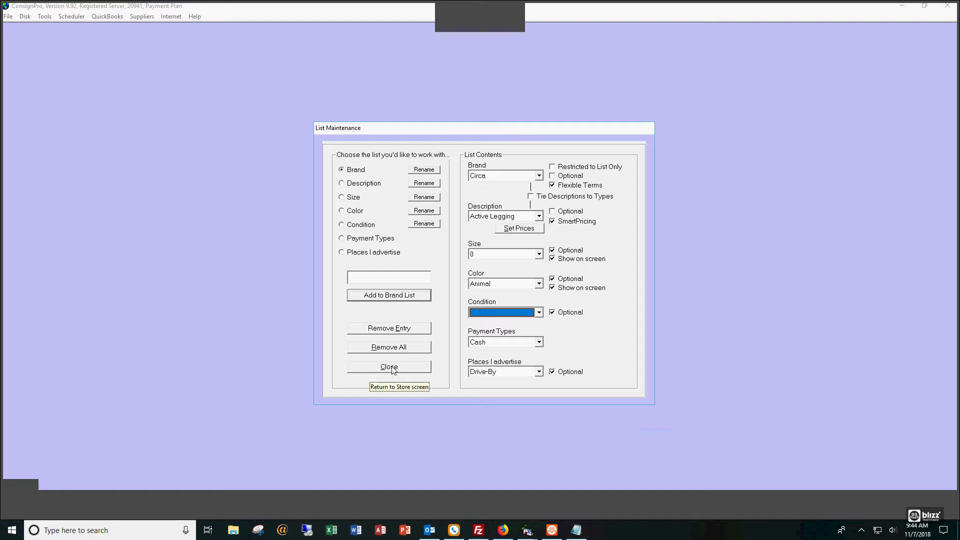
{"action": "left_click", "coordinate": [393, 370]}
{"action": "left_click", "coordinate": [589, 348]}
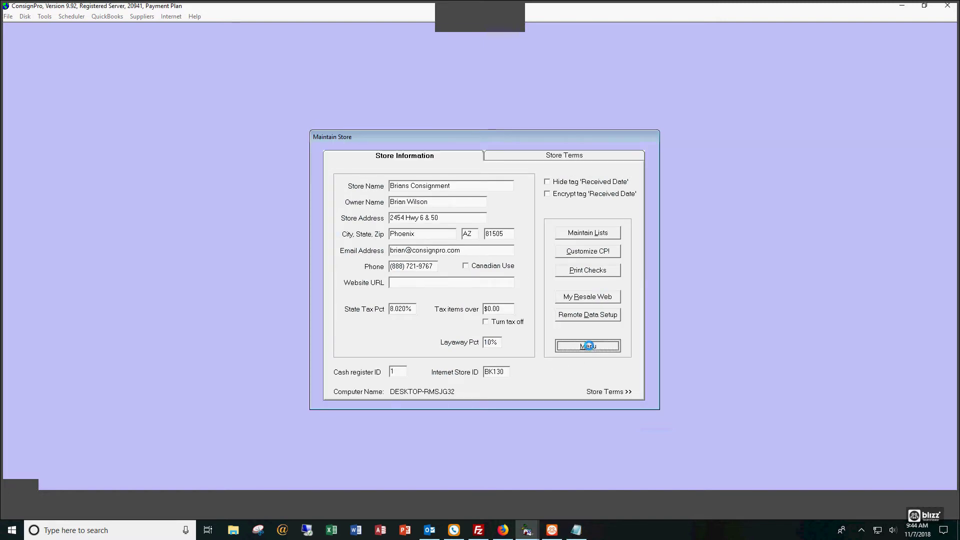
Start a new inventory item and choose Denim as its description.
{"action": "left_click", "coordinate": [558, 271]}
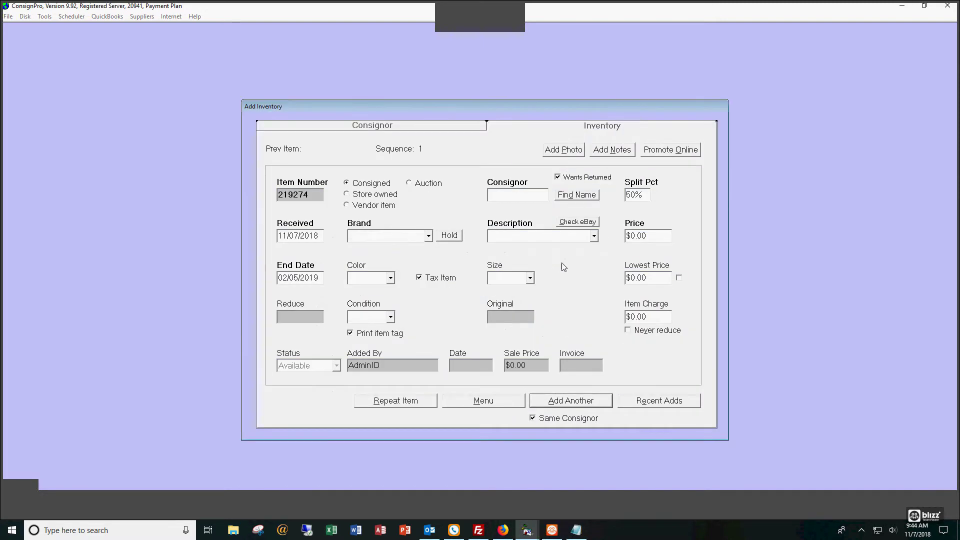
{"action": "left_click", "coordinate": [594, 236]}
{"action": "left_click_drag", "start_coordinate": [596, 257], "coordinate": [594, 274]}
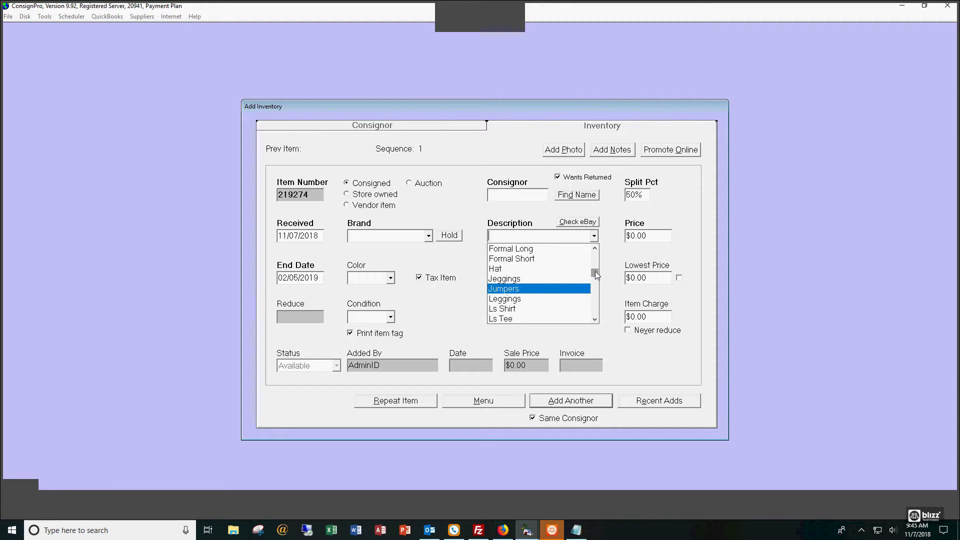
{"action": "left_click_drag", "start_coordinate": [595, 272], "coordinate": [595, 267]}
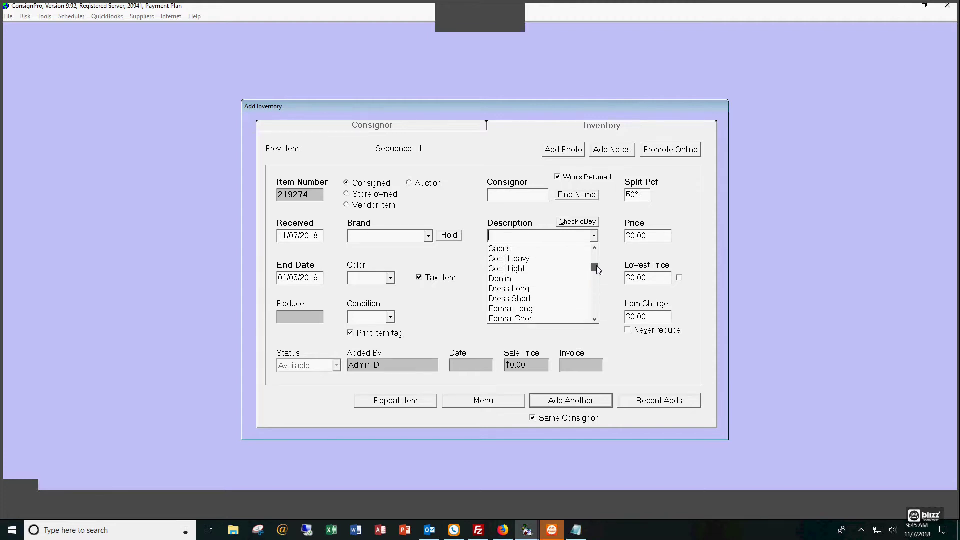
{"action": "left_click", "coordinate": [538, 283]}
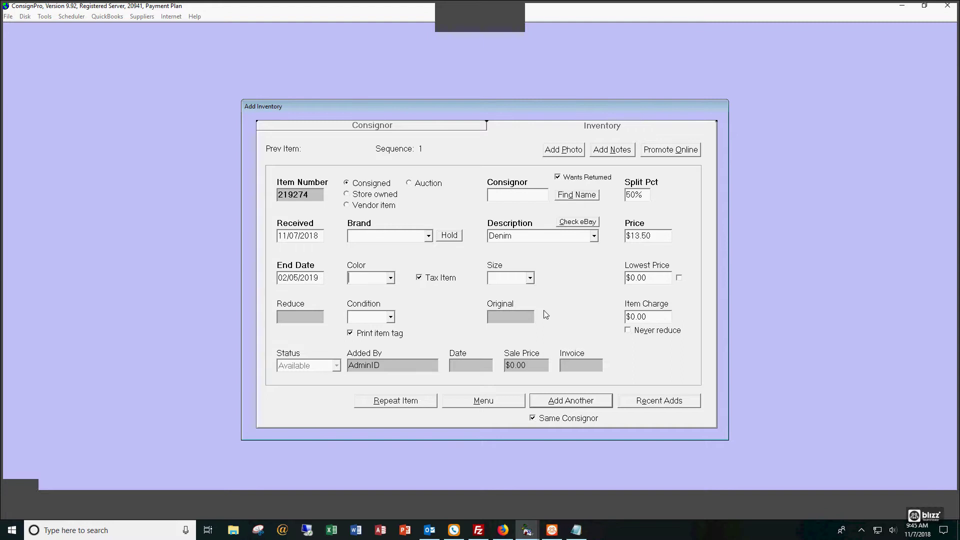
Try the brands 7 For All Mankind, 99 Degrees and A Brand on the Denim item to check its price.
{"action": "left_click", "coordinate": [428, 236]}
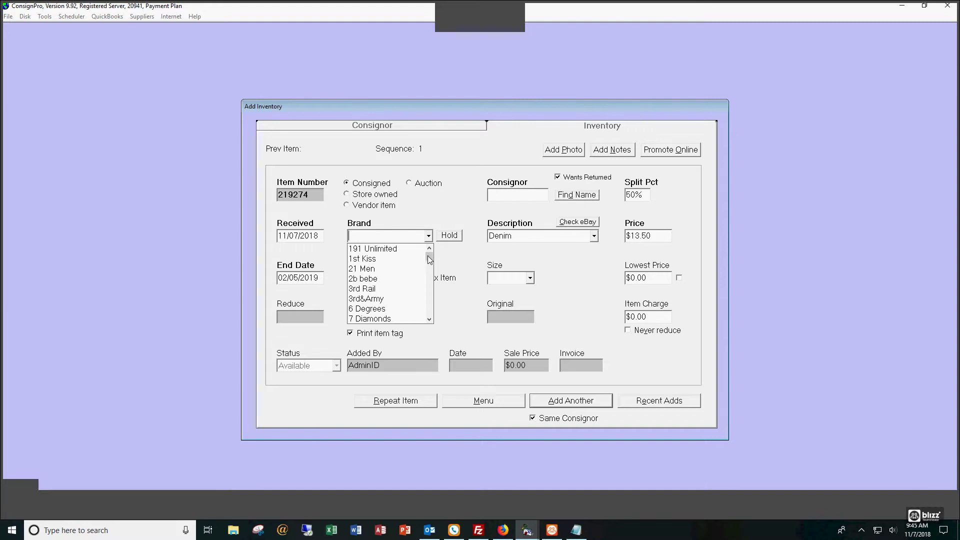
{"action": "scroll", "coordinate": [430, 303], "scroll_direction": "down", "scroll_amount": 2}
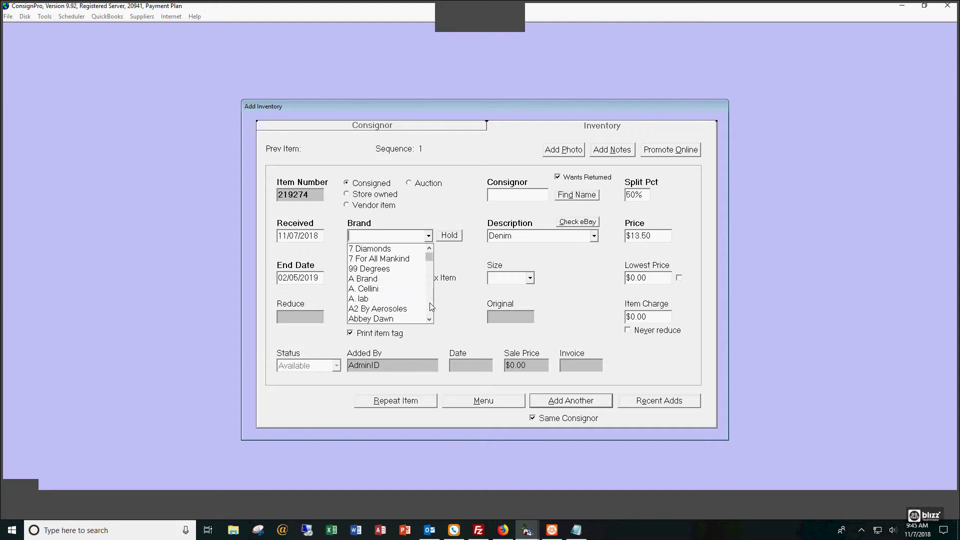
{"action": "left_click", "coordinate": [371, 258]}
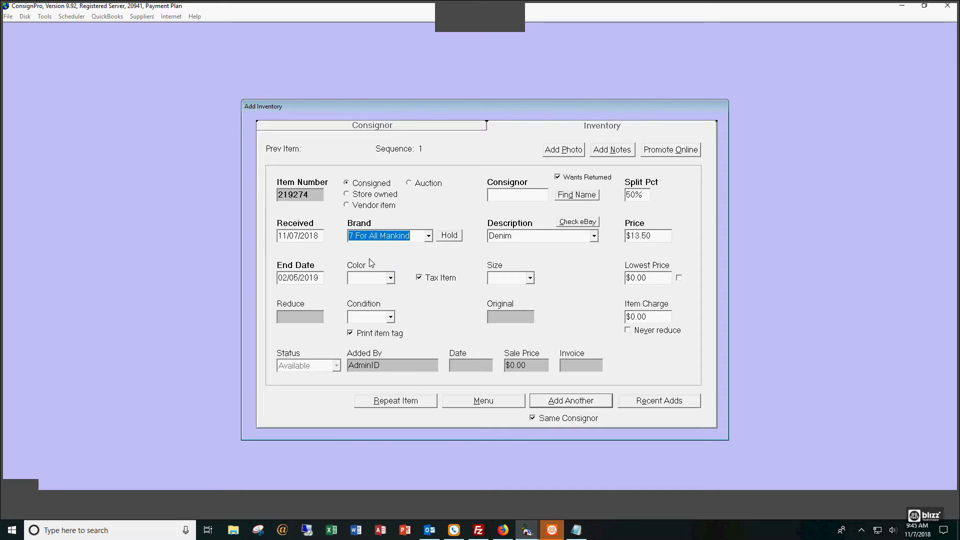
{"action": "left_click", "coordinate": [429, 236]}
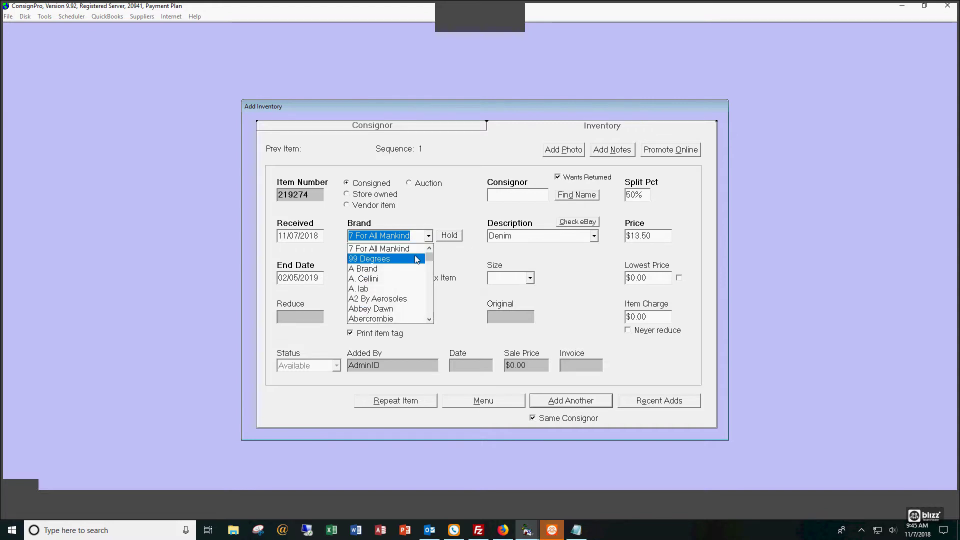
{"action": "left_click", "coordinate": [416, 259]}
{"action": "left_click", "coordinate": [429, 236]}
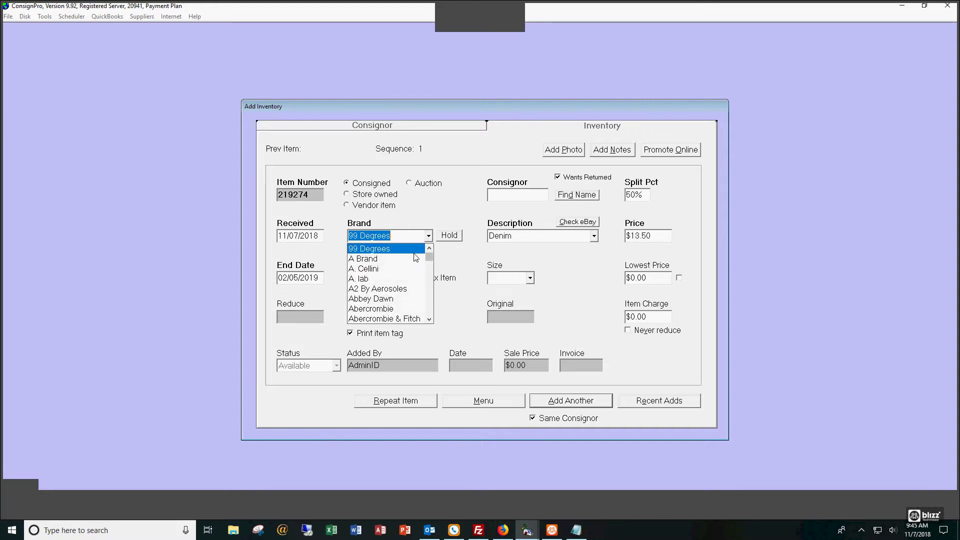
{"action": "left_click", "coordinate": [413, 261]}
Try the brands Abercrombie & Fitch, Adriano Goldschmied and Affliction on the Denim item.
{"action": "left_click", "coordinate": [429, 236]}
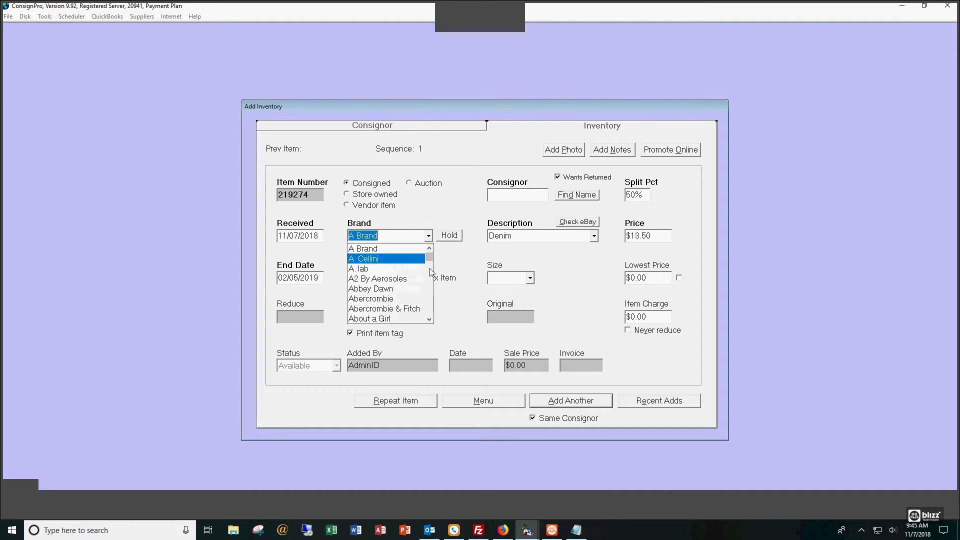
{"action": "left_click", "coordinate": [384, 308]}
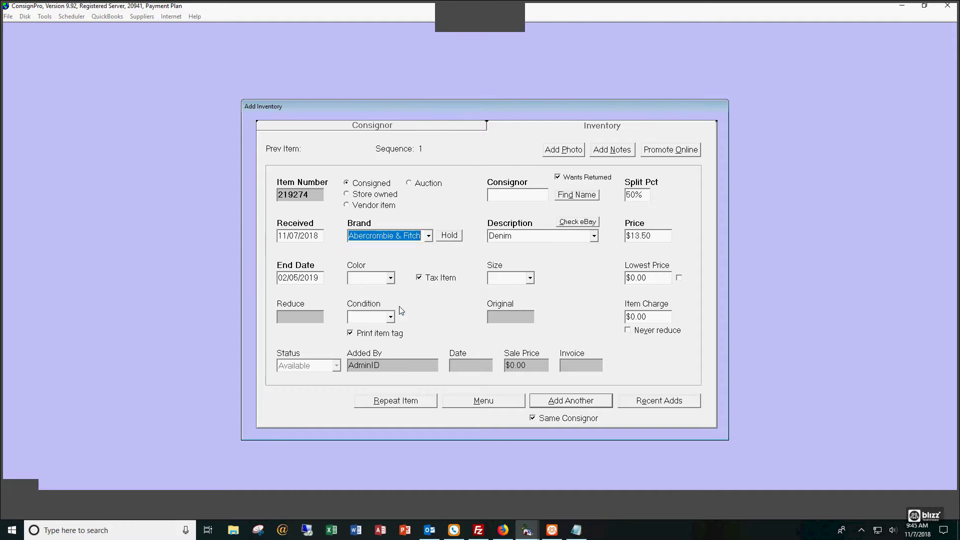
{"action": "left_click", "coordinate": [428, 238]}
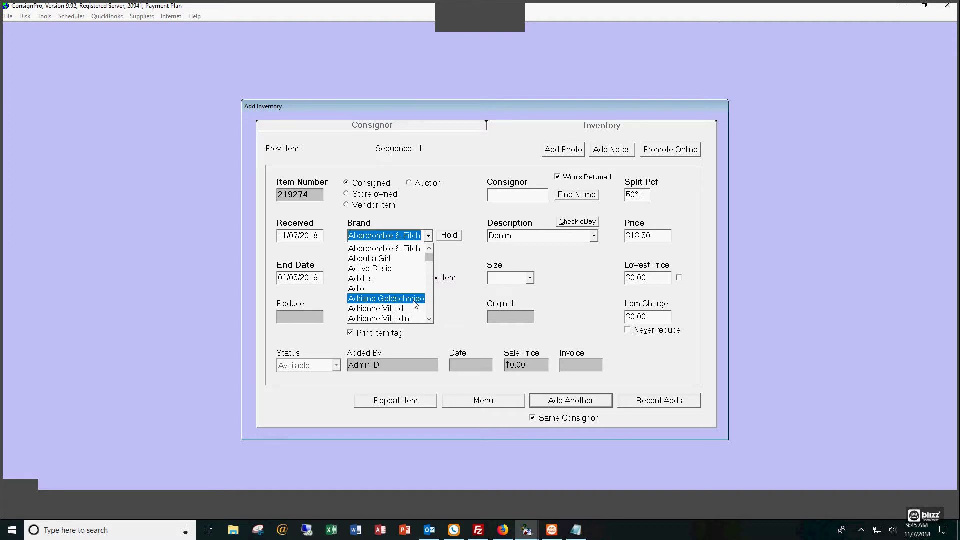
{"action": "left_click", "coordinate": [413, 299]}
{"action": "left_click", "coordinate": [428, 236]}
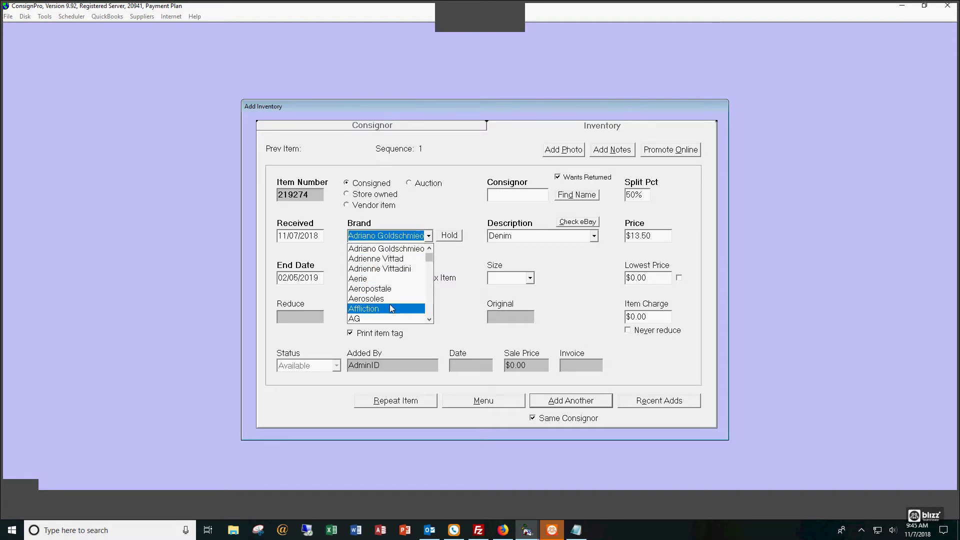
{"action": "left_click", "coordinate": [391, 309]}
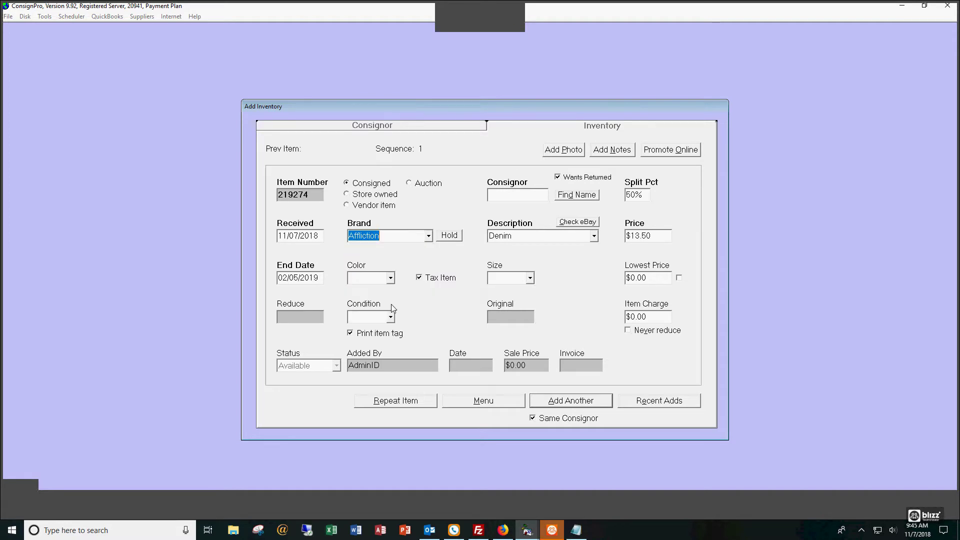
Try brands further down the list on the Denim item: Rock 47, Rogue Status and Rs By Sheckler.
{"action": "left_click", "coordinate": [428, 236]}
{"action": "left_click_drag", "start_coordinate": [431, 256], "coordinate": [431, 296]}
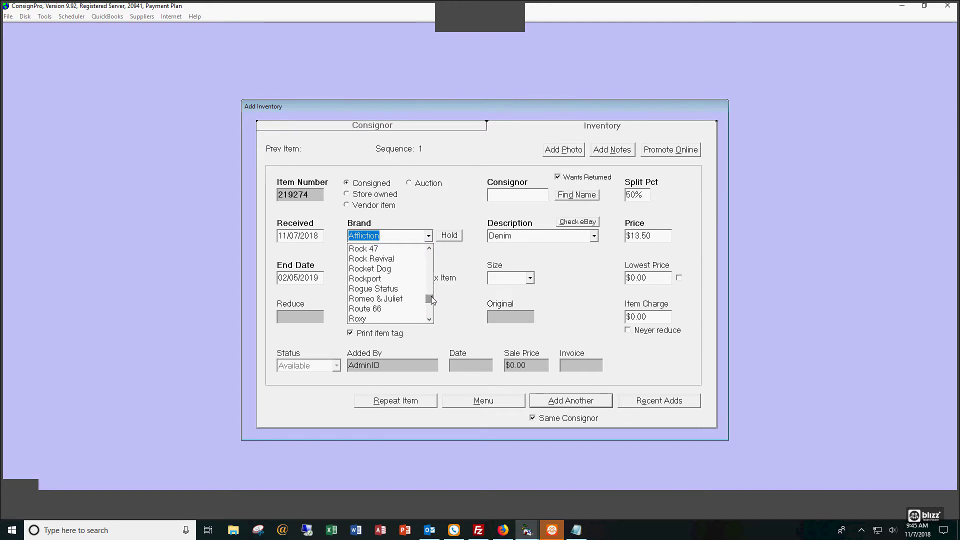
{"action": "left_click", "coordinate": [413, 248]}
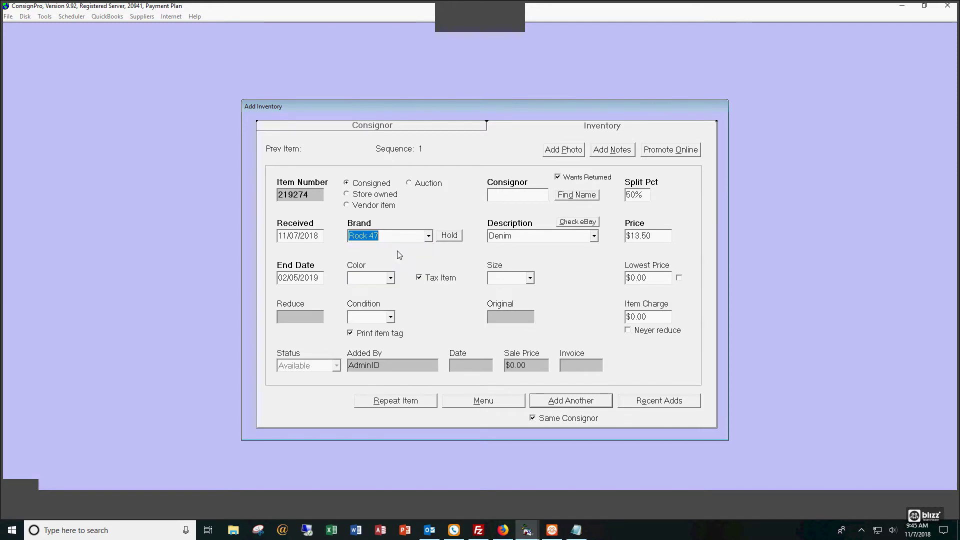
{"action": "left_click", "coordinate": [428, 236]}
{"action": "left_click", "coordinate": [414, 290]}
{"action": "left_click", "coordinate": [428, 238]}
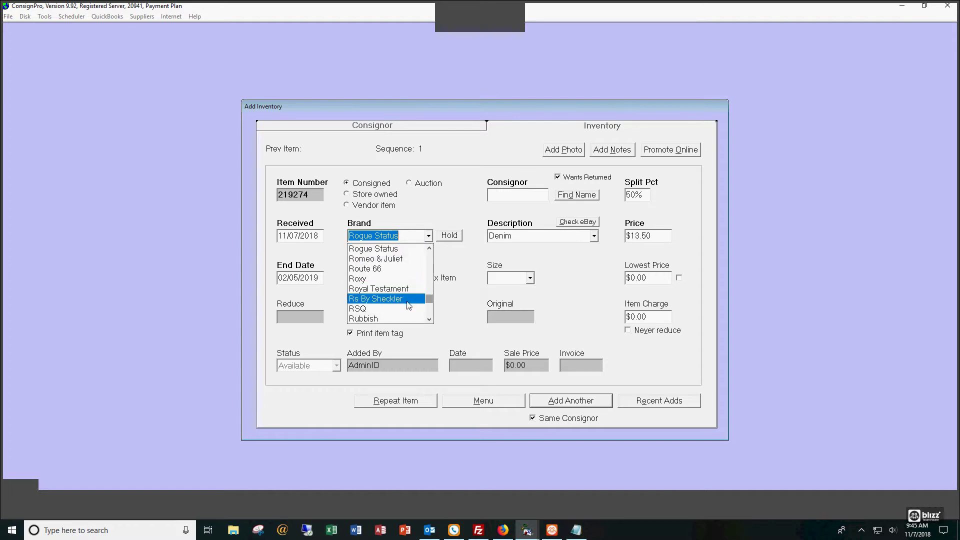
{"action": "left_click", "coordinate": [406, 300]}
Step through the brands neighbouring RSQ and go back up to Roxy to check the item's price.
{"action": "key", "text": "Down"}
{"action": "key", "text": "Down"}
{"action": "key", "text": "Down"}
{"action": "key", "text": "Down"}
{"action": "key", "text": "Down"}
{"action": "key", "text": "Down"}
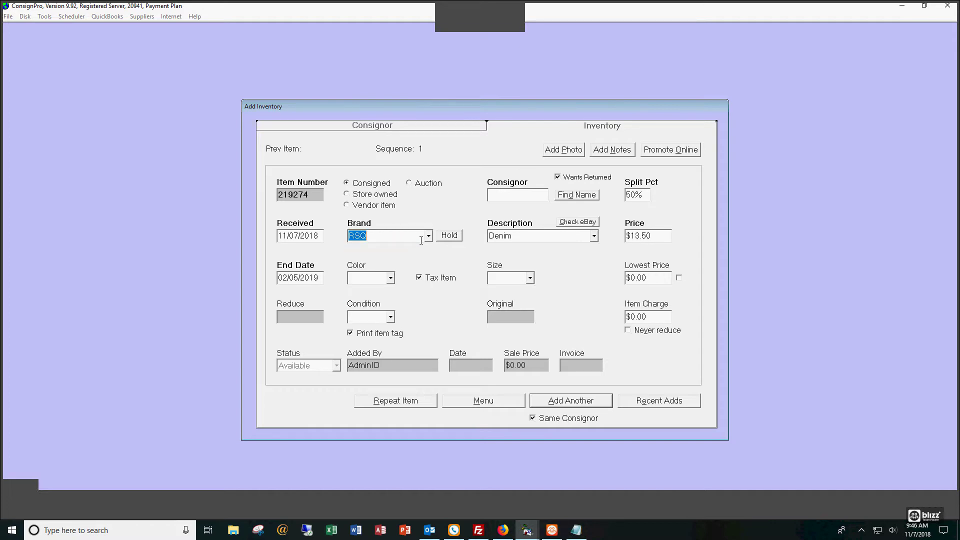
{"action": "key", "text": "Up"}
{"action": "key", "text": "Up"}
{"action": "key", "text": "Up"}
{"action": "key", "text": "Up"}
{"action": "key", "text": "Up"}
{"action": "key", "text": "Up"}
{"action": "key", "text": "Up"}
Discard the unfinished inventory item and exit the program, cancelling the shutdown options without a backup.
{"action": "left_click", "coordinate": [480, 398]}
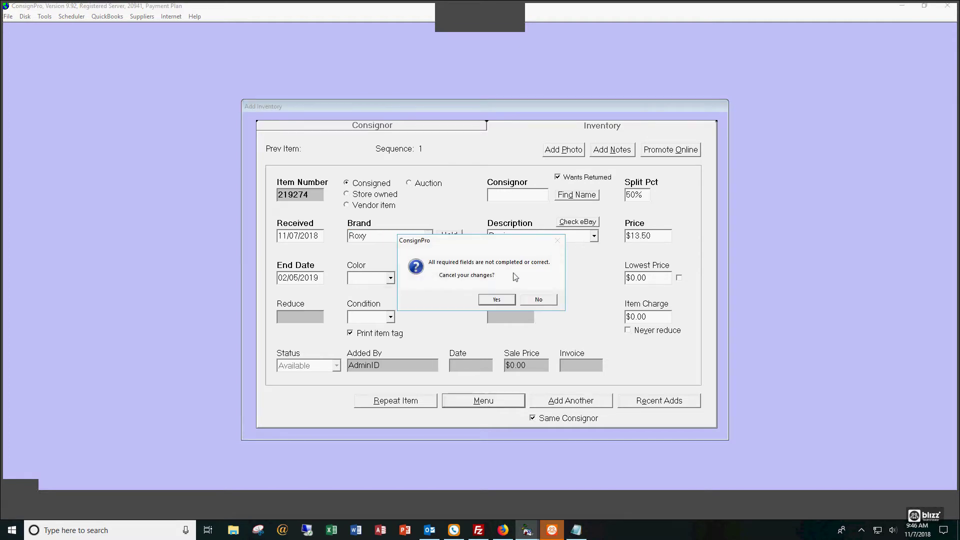
{"action": "left_click", "coordinate": [497, 299]}
{"action": "left_click", "coordinate": [465, 301]}
{"action": "left_click", "coordinate": [600, 146]}
{"action": "left_click", "coordinate": [543, 342]}
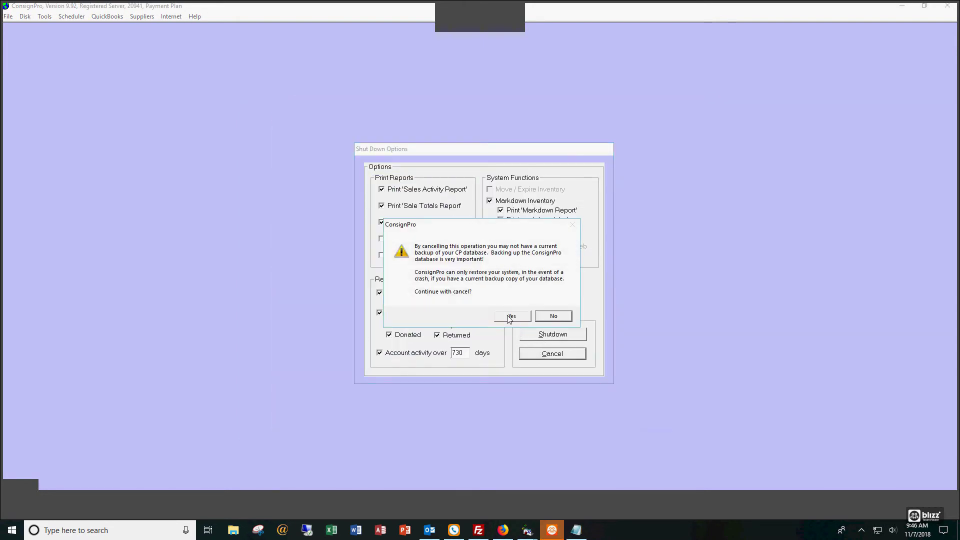
{"action": "left_click", "coordinate": [509, 316]}
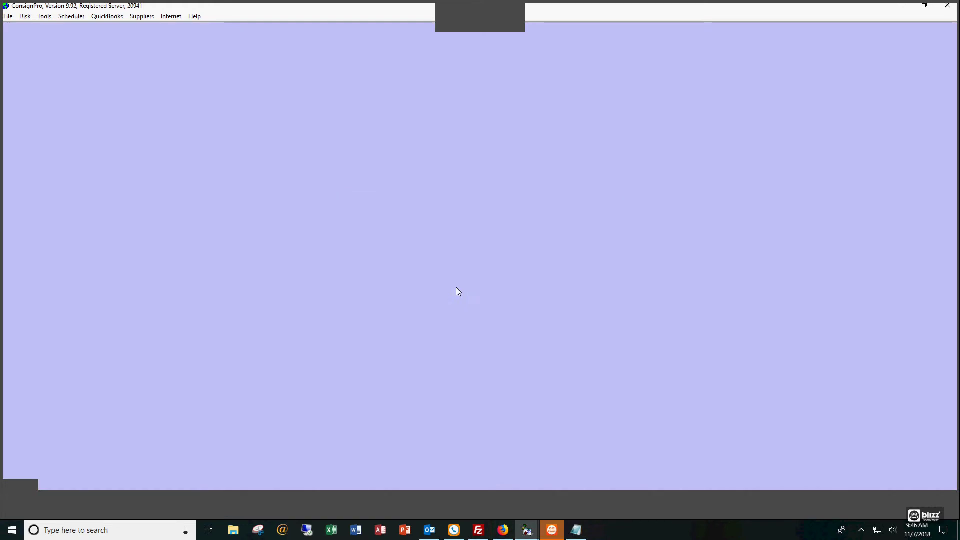
Sign back in to the program with the account password and close the store dashboard.
{"action": "left_click", "coordinate": [484, 268]}
{"action": "type", "text": "**"}
{"action": "key", "text": "BackSpace"}
{"action": "key", "text": "BackSpace"}
{"action": "type", "text": "******"}
{"action": "key", "text": "Return"}
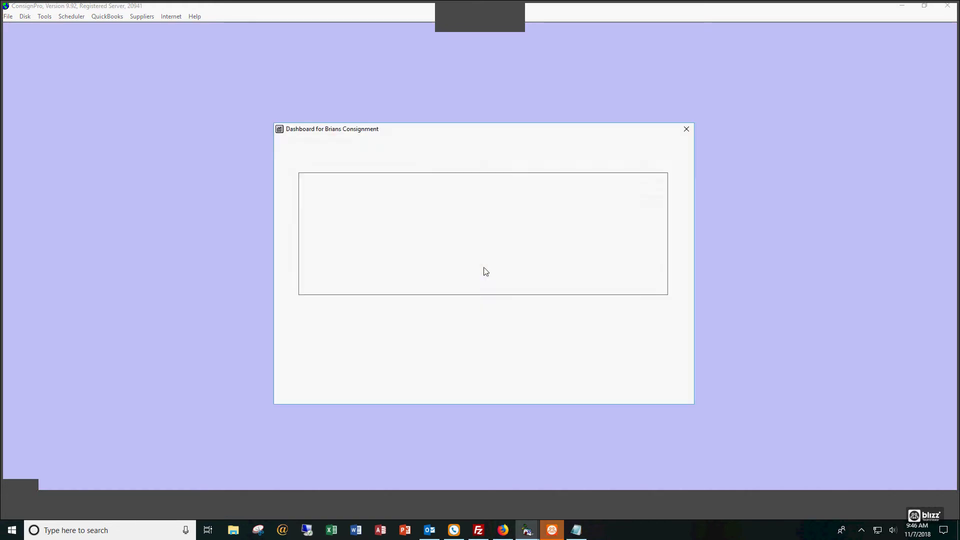
{"action": "left_click", "coordinate": [686, 129]}
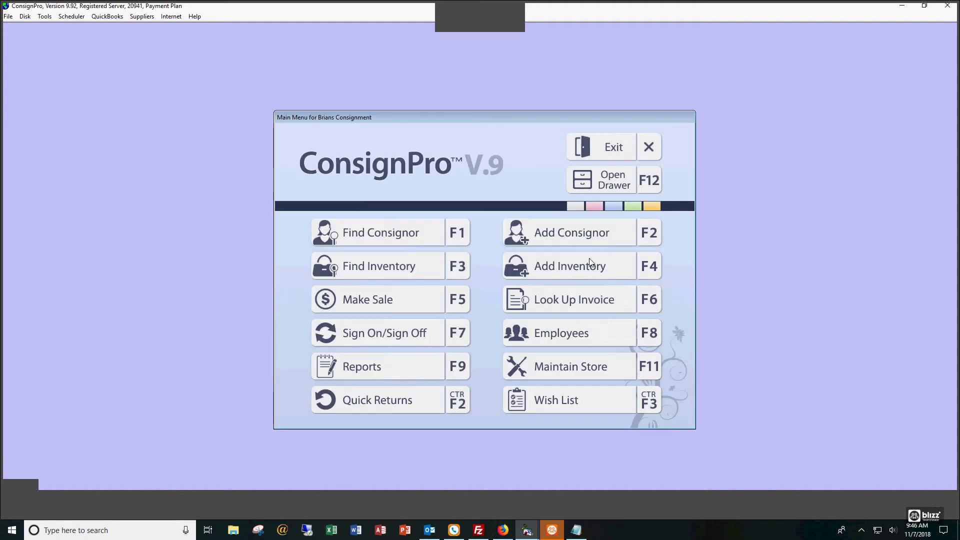
Start another inventory item from the main menu and set its description to Denim.
{"action": "left_click", "coordinate": [583, 273]}
{"action": "left_click", "coordinate": [594, 237]}
{"action": "left_click", "coordinate": [596, 283]}
{"action": "left_click", "coordinate": [596, 282]}
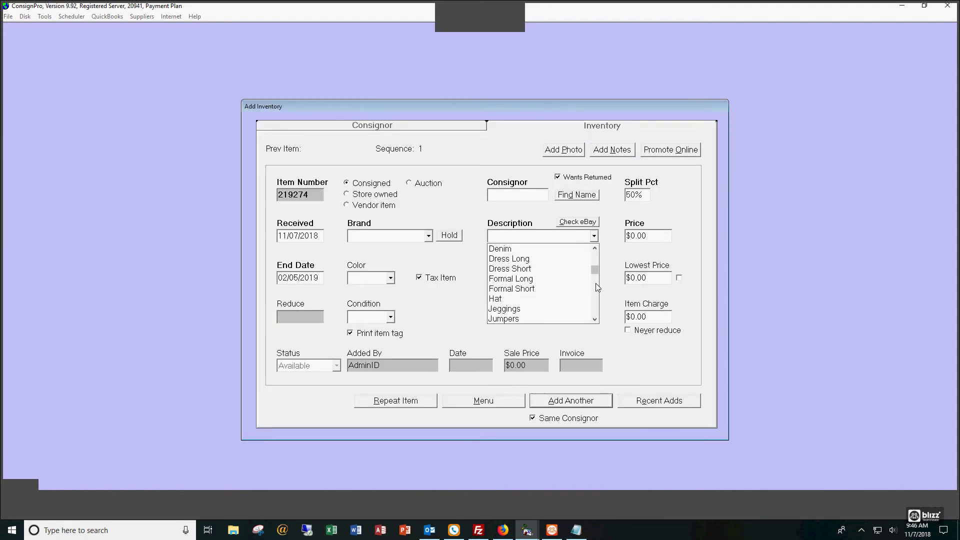
{"action": "left_click", "coordinate": [535, 250]}
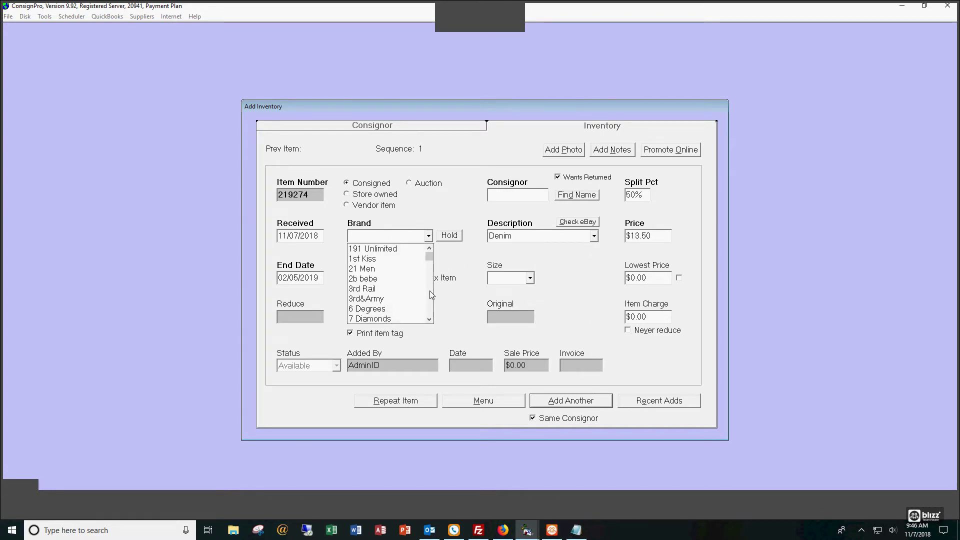
Set the item's brand to 7 For All Mankind and step down the brand list to Affliction.
{"action": "left_click", "coordinate": [430, 307]}
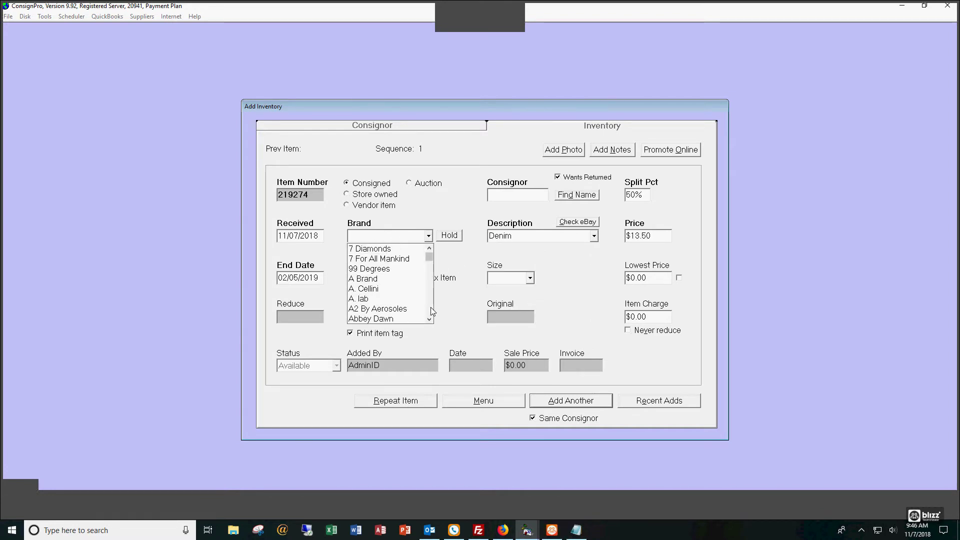
{"action": "left_click", "coordinate": [398, 259]}
{"action": "key", "text": "Down"}
{"action": "key", "text": "Down"}
{"action": "key", "text": "Down"}
{"action": "key", "text": "Down"}
{"action": "key", "text": "Down"}
{"action": "key", "text": "Down"}
{"action": "key", "text": "Down"}
{"action": "key", "text": "Down"}
{"action": "key", "text": "Down"}
{"action": "key", "text": "Down"}
{"action": "key", "text": "Down"}
{"action": "key", "text": "Down"}
{"action": "key", "text": "Down"}
{"action": "key", "text": "Down"}
{"action": "key", "text": "Down"}
{"action": "key", "text": "Down"}
Compare the item's price under conditions B-Great and C-Average, and set the condition to A-New.
{"action": "left_click", "coordinate": [390, 317]}
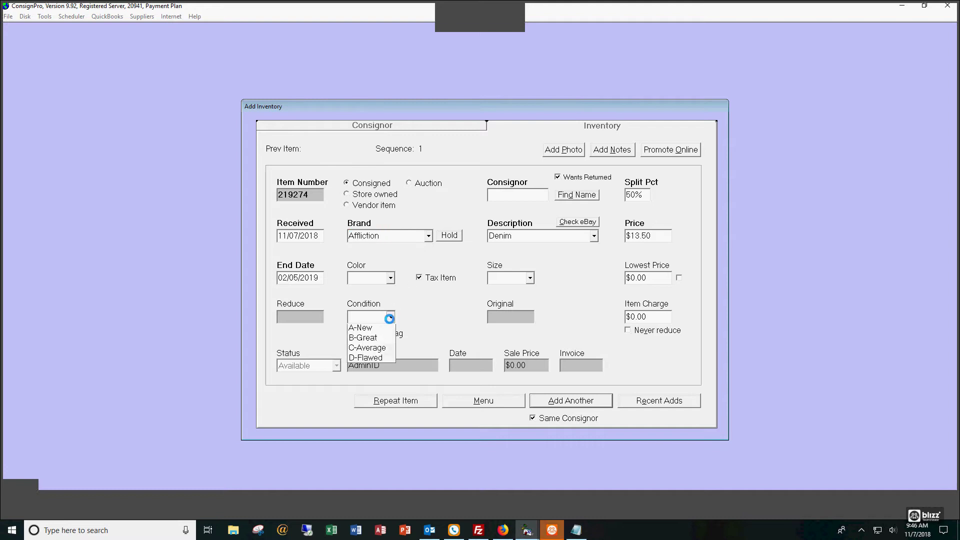
{"action": "left_click", "coordinate": [380, 338]}
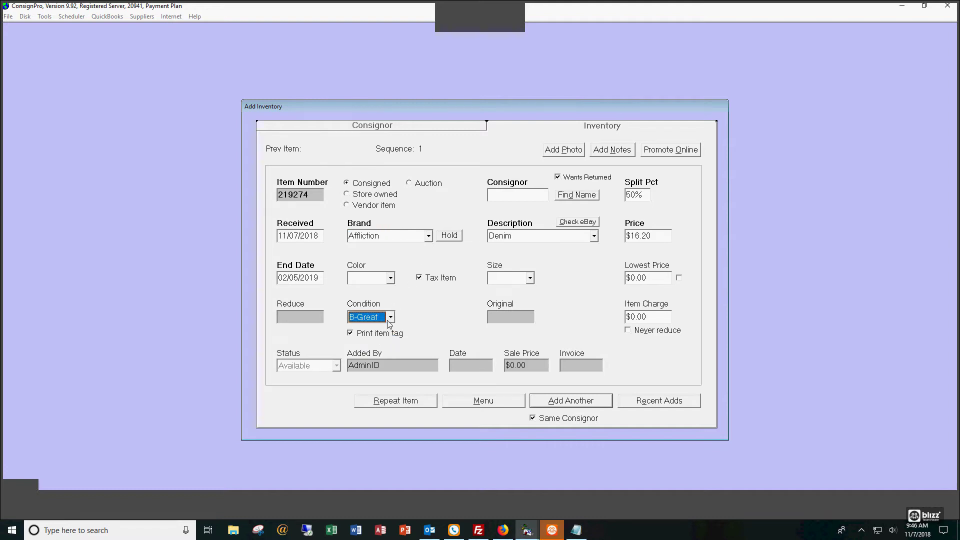
{"action": "left_click", "coordinate": [391, 317]}
{"action": "left_click", "coordinate": [379, 350]}
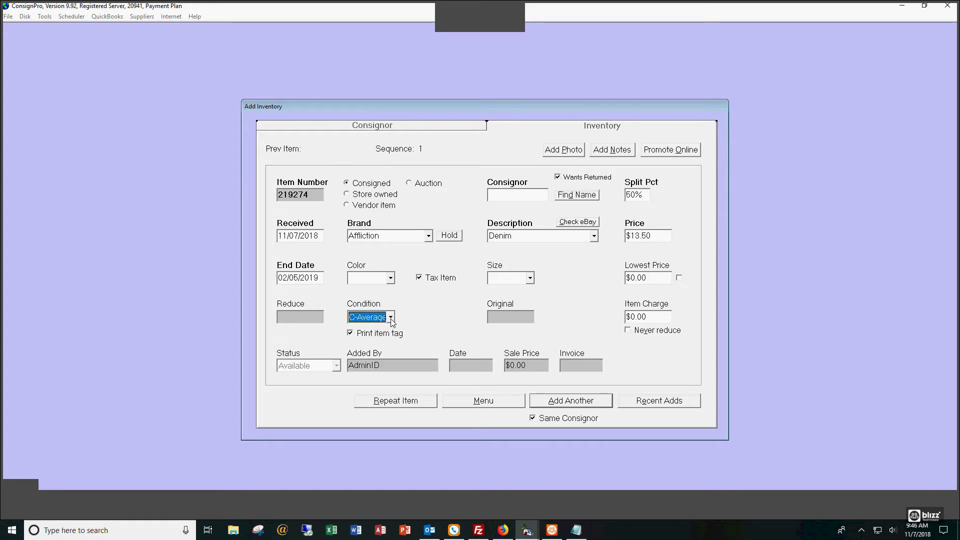
{"action": "left_click", "coordinate": [391, 317]}
{"action": "left_click", "coordinate": [379, 338]}
{"action": "left_click", "coordinate": [390, 317]}
{"action": "left_click", "coordinate": [378, 332]}
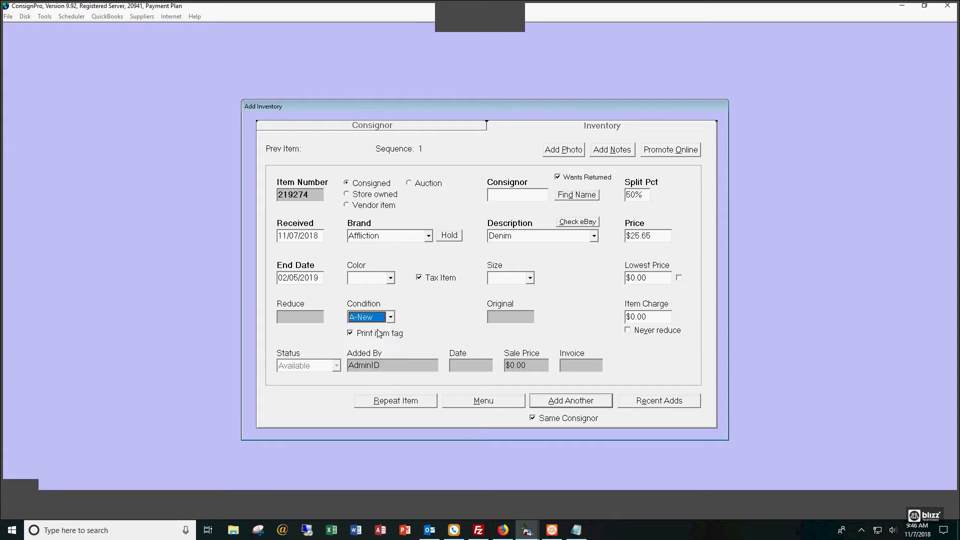
Change the item's brand to ING.
{"action": "left_click", "coordinate": [428, 237]}
{"action": "left_click_drag", "start_coordinate": [429, 258], "coordinate": [429, 282]}
{"action": "left_click", "coordinate": [400, 299]}
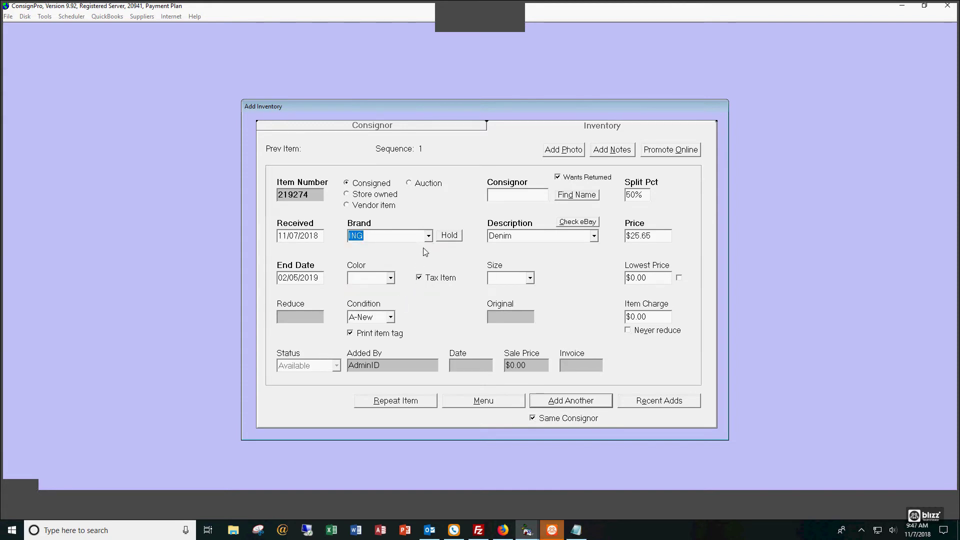
Change the item's brand to Irreverent, and discard the unfinished inventory item.
{"action": "left_click", "coordinate": [428, 236]}
{"action": "left_click", "coordinate": [414, 299]}
{"action": "left_click", "coordinate": [491, 400]}
{"action": "left_click", "coordinate": [497, 299]}
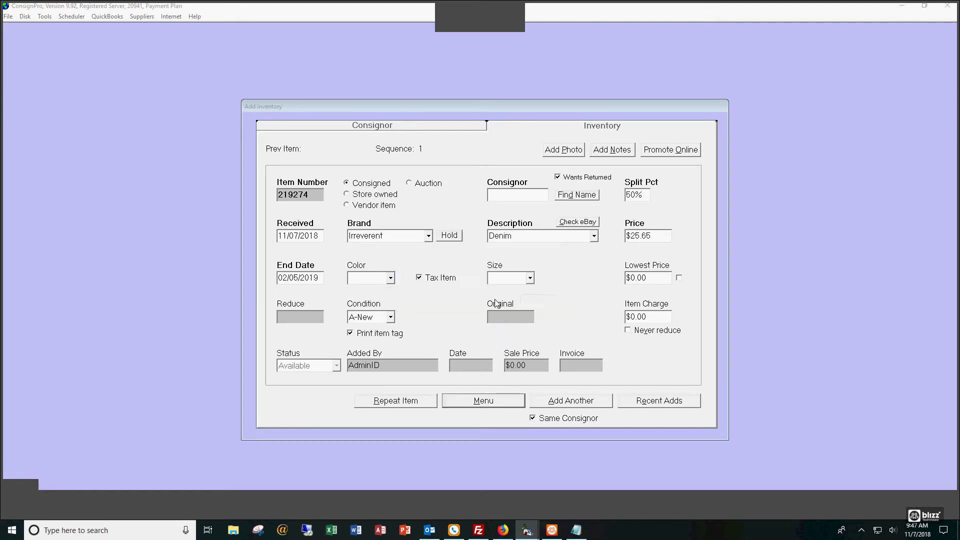
Turn off SmartPricing for descriptions in the store's list maintenance and return to the main menu.
{"action": "left_click", "coordinate": [552, 370]}
{"action": "left_click", "coordinate": [585, 235]}
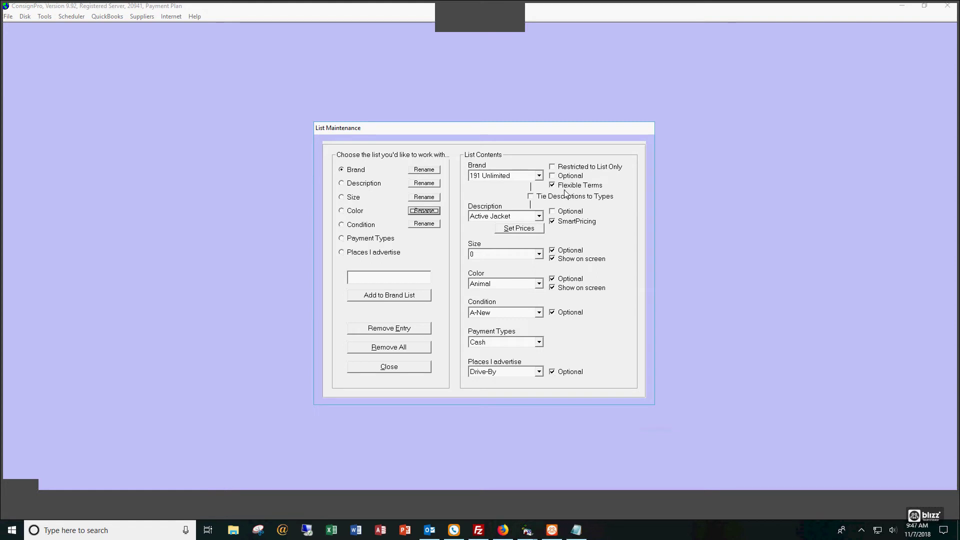
{"action": "left_click", "coordinate": [565, 223]}
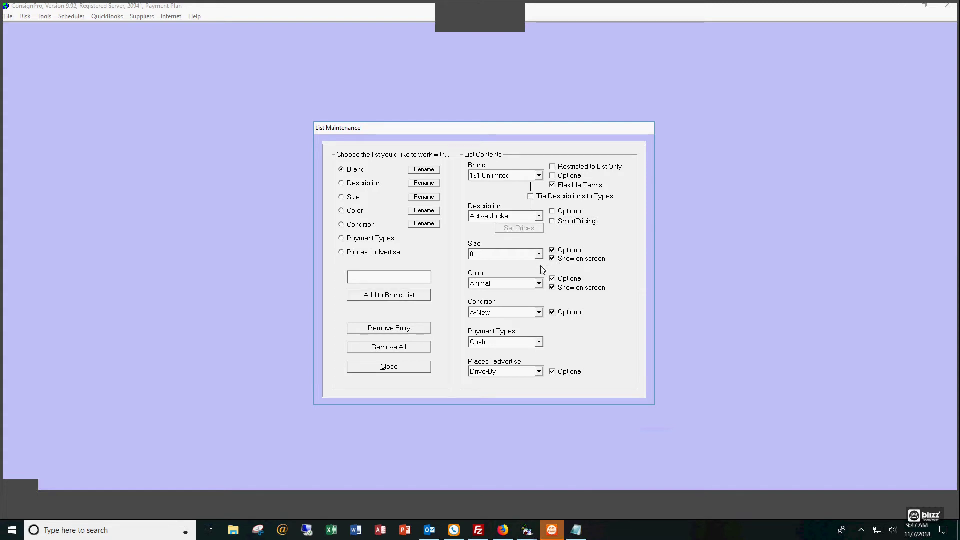
{"action": "left_click", "coordinate": [383, 370]}
{"action": "left_click", "coordinate": [574, 347]}
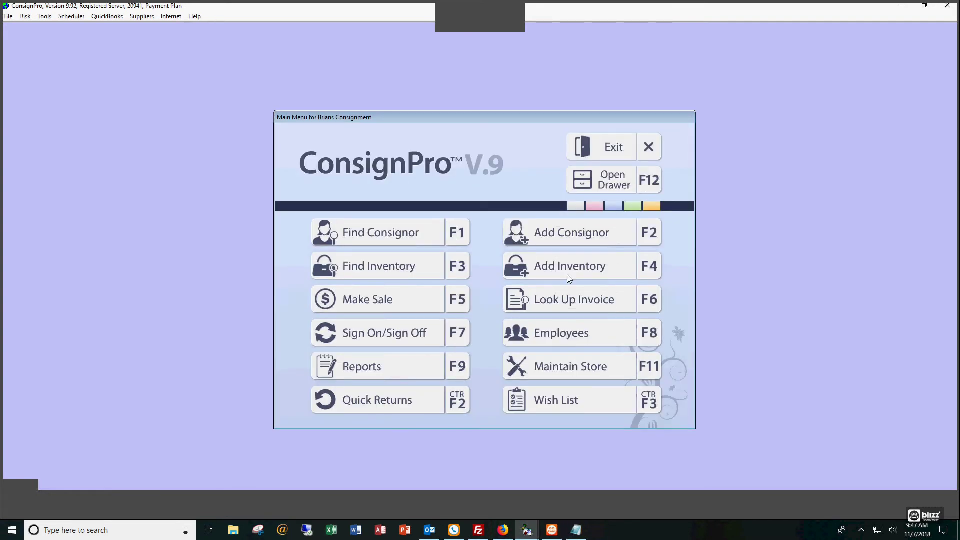
Start another inventory item with the description Denim and the brand 7 For All Mankind.
{"action": "left_click", "coordinate": [567, 274]}
{"action": "left_click", "coordinate": [593, 236]}
{"action": "scroll", "coordinate": [540, 257], "scroll_direction": "down", "scroll_amount": 5}
{"action": "left_click", "coordinate": [539, 252]}
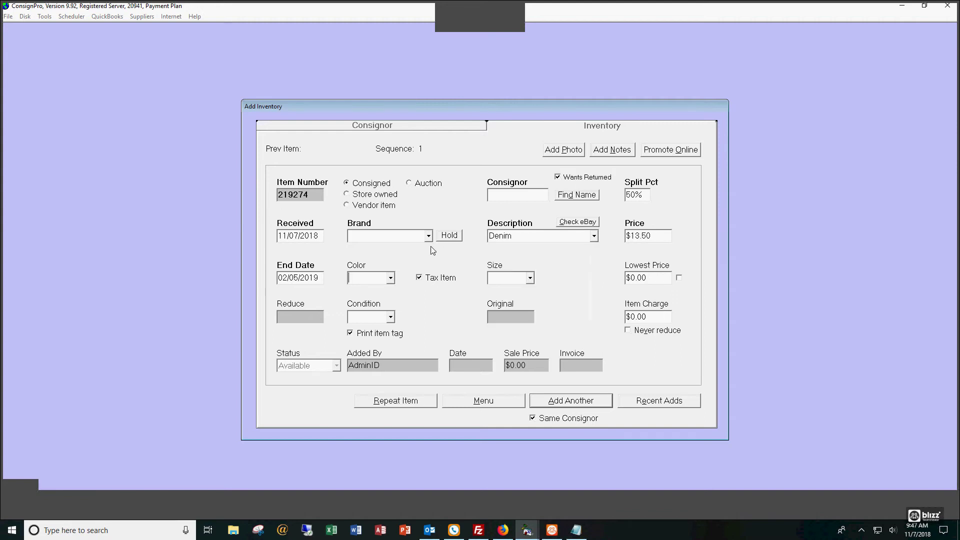
{"action": "left_click", "coordinate": [429, 236]}
{"action": "scroll", "coordinate": [430, 290], "scroll_direction": "down", "scroll_amount": 2}
{"action": "left_click", "coordinate": [397, 259]}
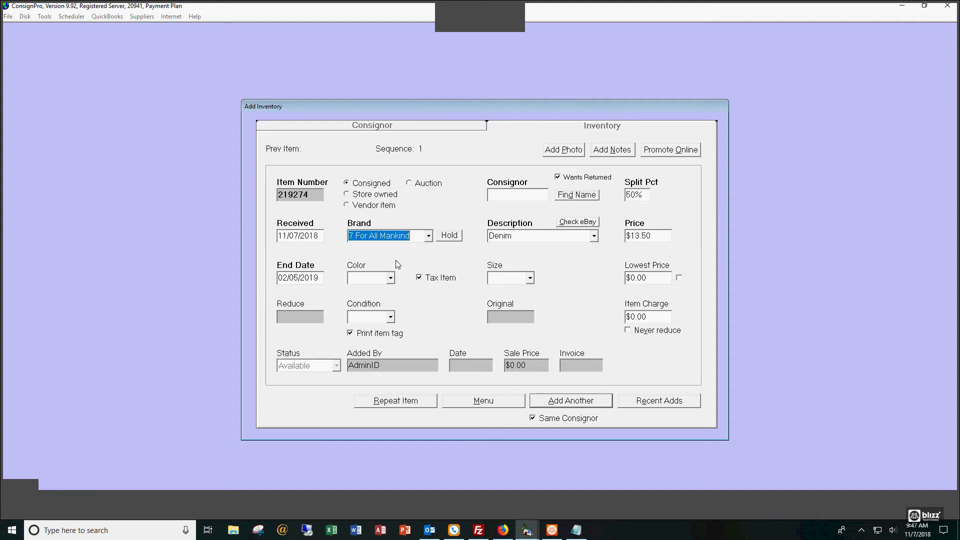
Step down the brand list to AGNES & DORA and set the item's condition to A-New.
{"action": "key", "text": "Down"}
{"action": "key", "text": "Down"}
{"action": "key", "text": "Down"}
{"action": "key", "text": "Down"}
{"action": "key", "text": "Down"}
{"action": "key", "text": "Down"}
{"action": "key", "text": "Down"}
{"action": "key", "text": "Down"}
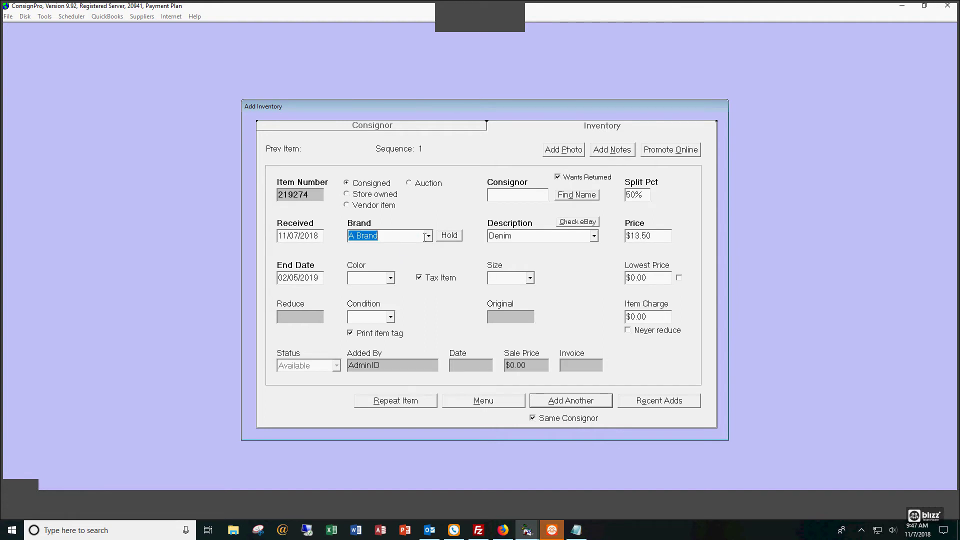
{"action": "key", "text": "Down"}
{"action": "key", "text": "Down"}
{"action": "key", "text": "Down"}
{"action": "key", "text": "Down"}
{"action": "key", "text": "Down"}
{"action": "key", "text": "Down"}
{"action": "key", "text": "Down"}
{"action": "key", "text": "Down"}
{"action": "key", "text": "Down"}
{"action": "key", "text": "Down"}
{"action": "key", "text": "Down"}
{"action": "key", "text": "Down"}
{"action": "key", "text": "Down"}
{"action": "left_click", "coordinate": [390, 318]}
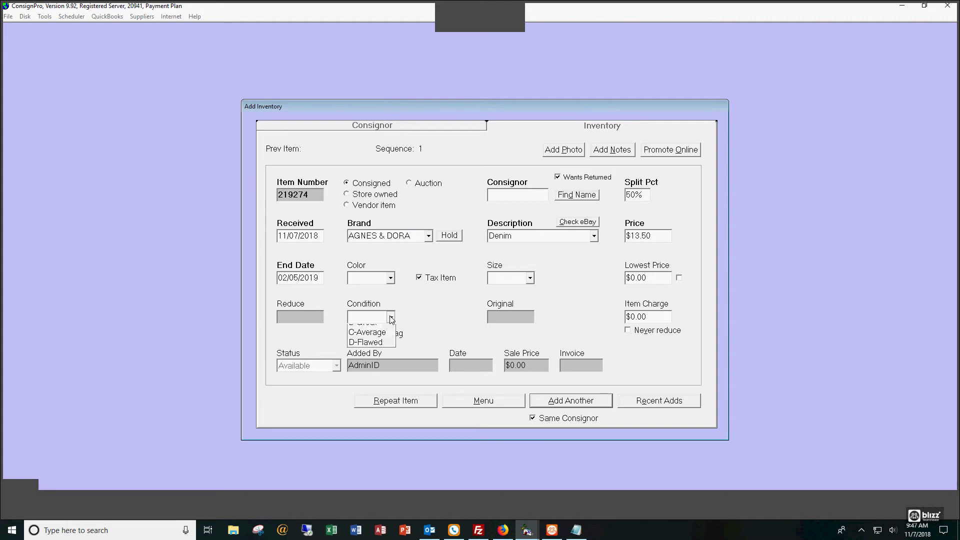
{"action": "left_click", "coordinate": [365, 325]}
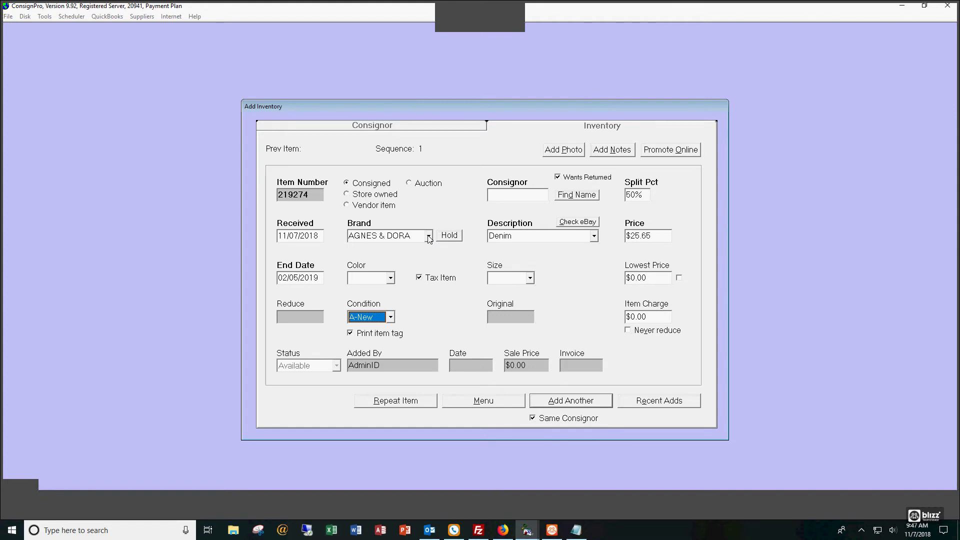
Try further brands from the list for the denim item, ending with AmericanApparel.
{"action": "left_click", "coordinate": [429, 236]}
{"action": "left_click", "coordinate": [419, 279]}
{"action": "left_click", "coordinate": [428, 235]}
{"action": "scroll", "coordinate": [430, 293], "scroll_direction": "down", "scroll_amount": 3}
{"action": "scroll", "coordinate": [430, 292], "scroll_direction": "down", "scroll_amount": 2}
{"action": "left_click", "coordinate": [412, 292]}
{"action": "left_click", "coordinate": [429, 235]}
{"action": "left_click", "coordinate": [414, 303]}
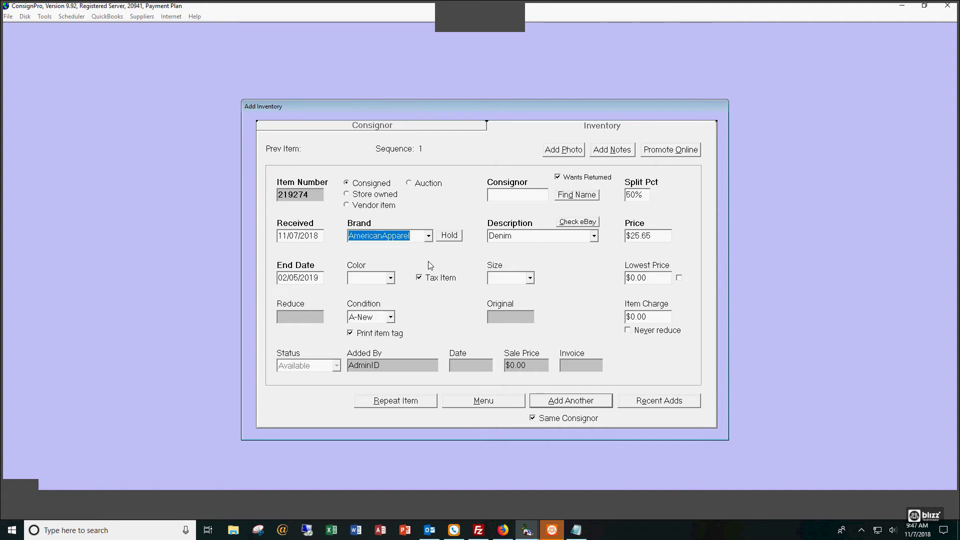
Change the item's brand to Ann Taylor, and replace it with Artine.
{"action": "left_click", "coordinate": [429, 235]}
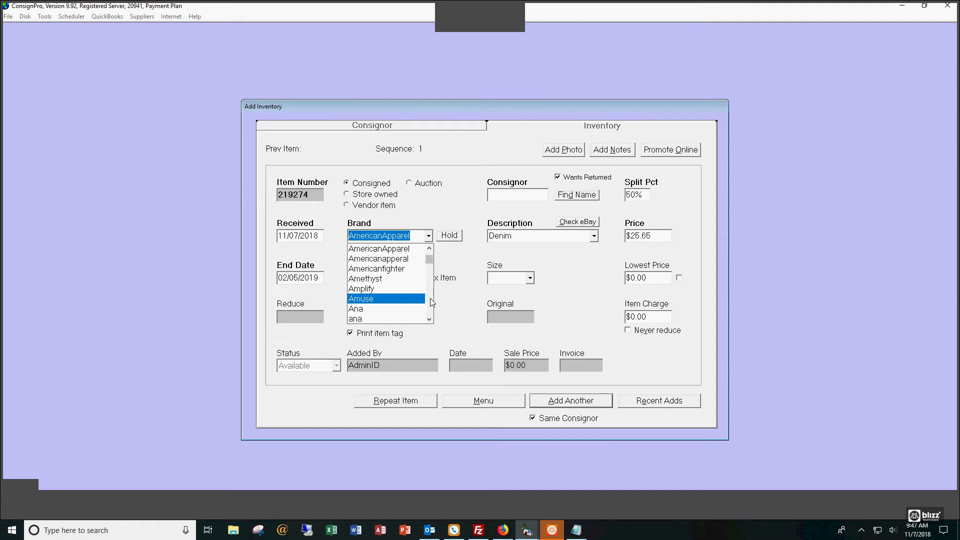
{"action": "scroll", "coordinate": [430, 298], "scroll_direction": "down", "scroll_amount": 2}
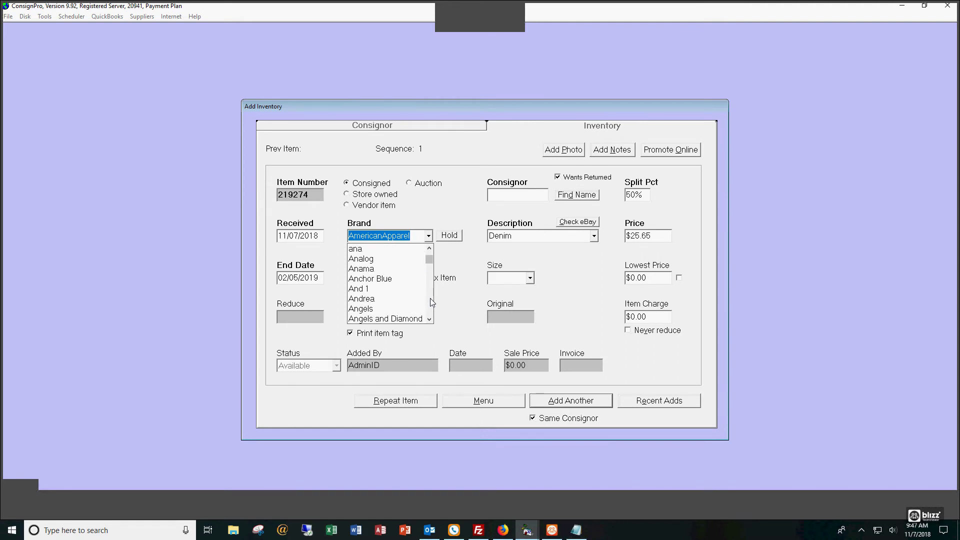
{"action": "scroll", "coordinate": [430, 298], "scroll_direction": "down", "scroll_amount": 2}
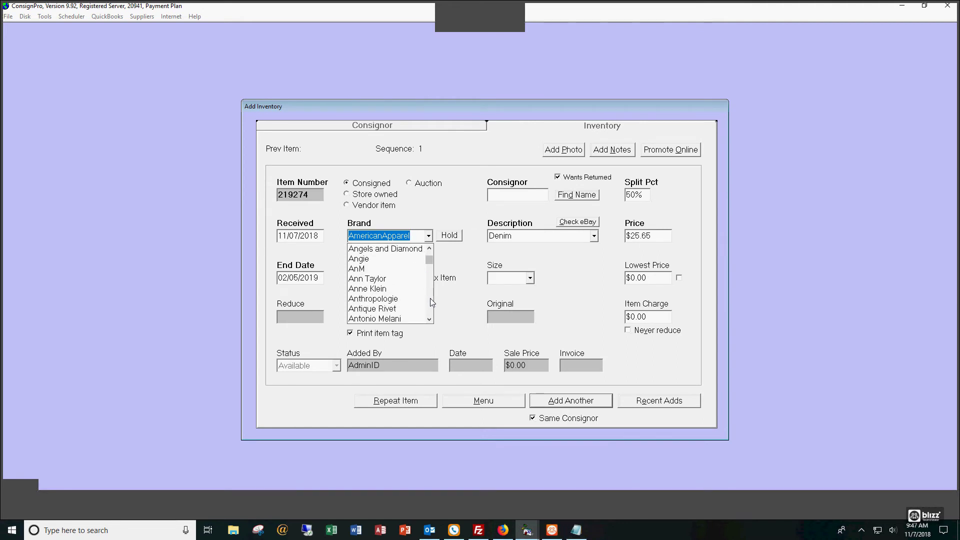
{"action": "left_click", "coordinate": [403, 281]}
{"action": "left_click", "coordinate": [428, 238]}
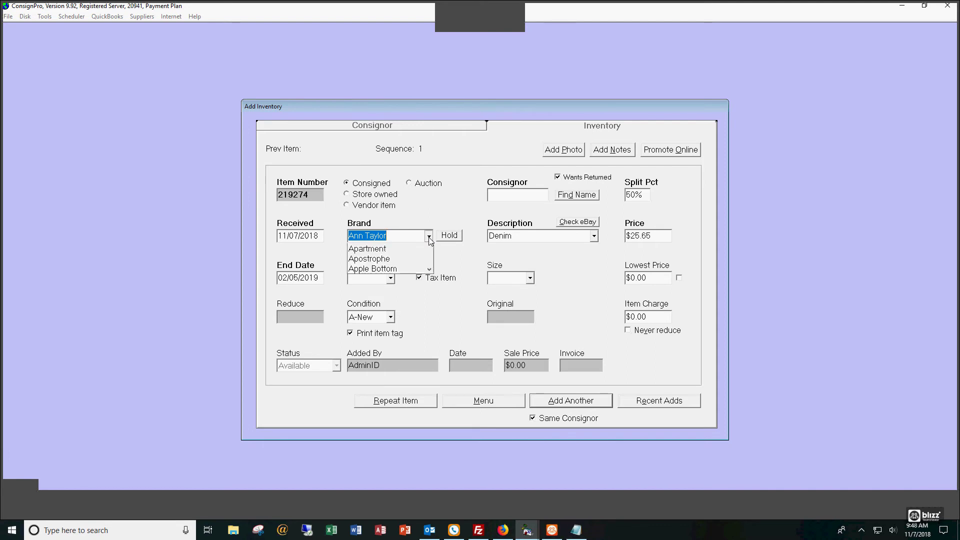
{"action": "scroll", "coordinate": [389, 304], "scroll_direction": "down", "scroll_amount": 4}
{"action": "left_click", "coordinate": [389, 303]}
Compare the item's price under conditions D-Flawed, B-Great, C-Average and A-New, and discard the unfinished item.
{"action": "left_click", "coordinate": [390, 317]}
{"action": "left_click", "coordinate": [379, 360]}
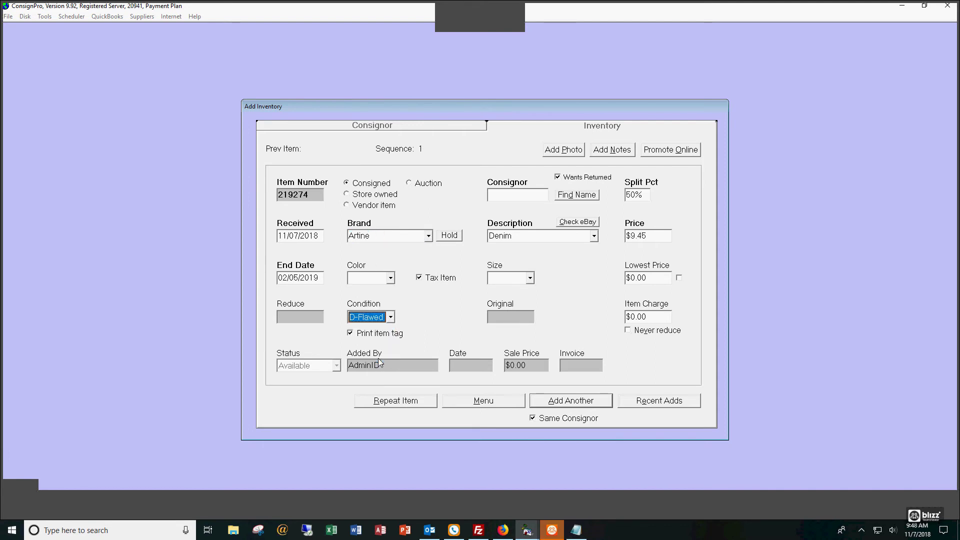
{"action": "left_click", "coordinate": [391, 318]}
{"action": "left_click", "coordinate": [379, 339]}
{"action": "left_click", "coordinate": [390, 317]}
{"action": "left_click", "coordinate": [380, 350]}
{"action": "left_click", "coordinate": [390, 317]}
{"action": "left_click", "coordinate": [379, 328]}
{"action": "left_click", "coordinate": [487, 401]}
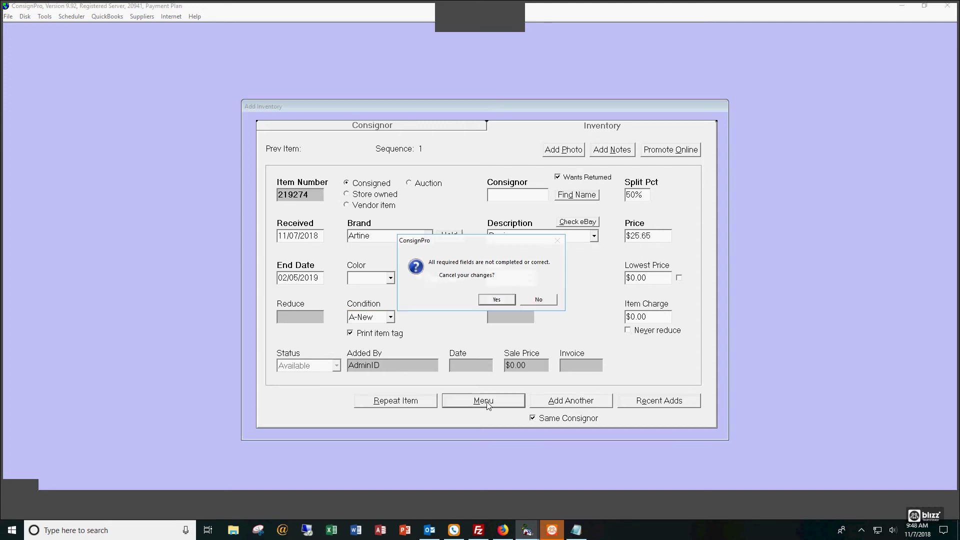
{"action": "left_click", "coordinate": [492, 302]}
Review the terms and Brand Adjust setting for 1st Kiss and the brands following it in list maintenance, without updating any.
{"action": "left_click", "coordinate": [558, 374]}
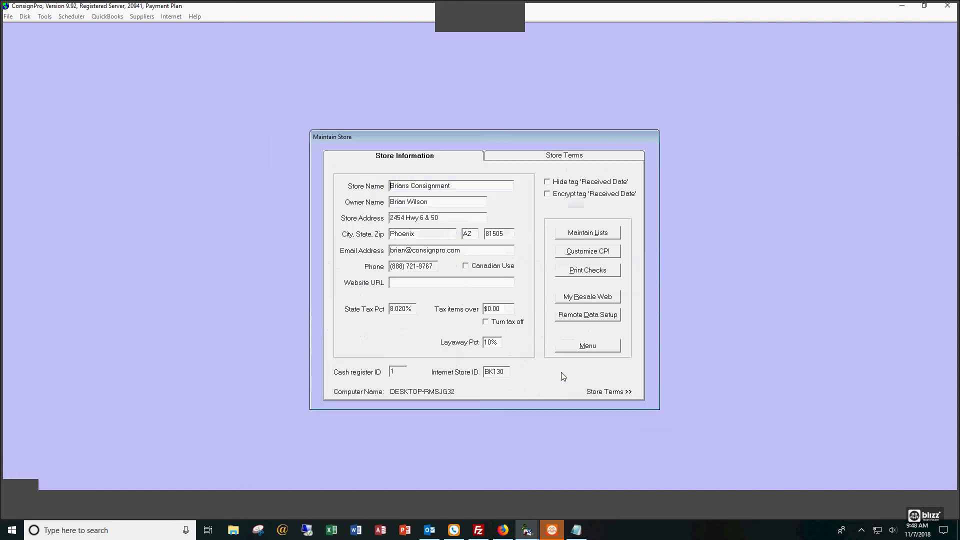
{"action": "left_click", "coordinate": [588, 234]}
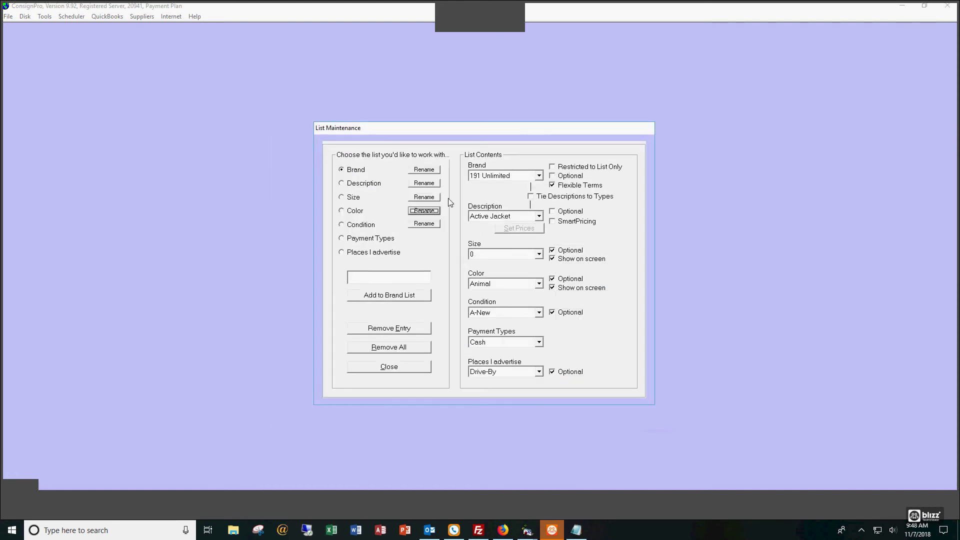
{"action": "left_click", "coordinate": [539, 176]}
{"action": "left_click", "coordinate": [502, 194]}
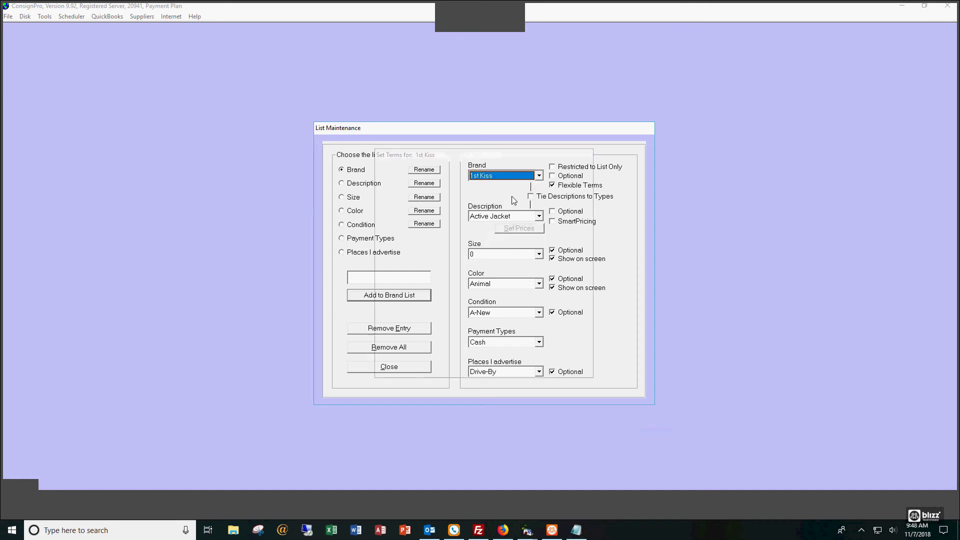
{"action": "left_click", "coordinate": [419, 358]}
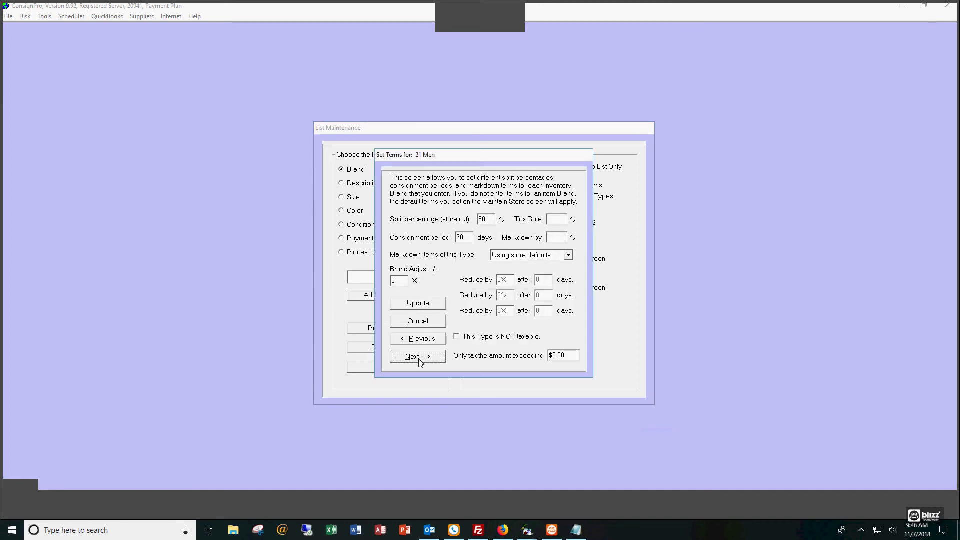
{"action": "left_click", "coordinate": [419, 357]}
{"action": "left_click", "coordinate": [418, 357]}
{"action": "left_click", "coordinate": [419, 356]}
{"action": "left_click", "coordinate": [418, 357]}
{"action": "left_click", "coordinate": [427, 322]}
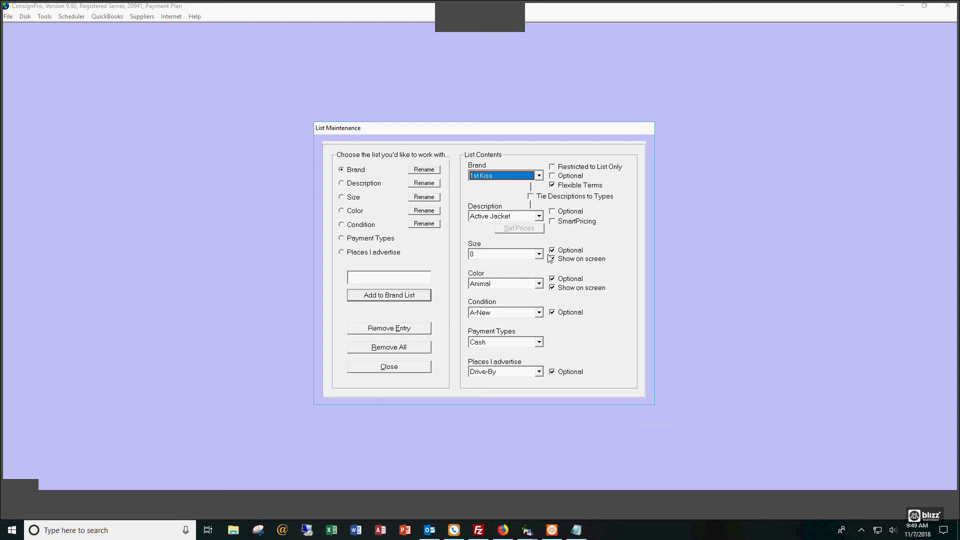
Turn on SmartPricing in list maintenance and view the high, smart and low prices set for Active Jacket.
{"action": "left_click", "coordinate": [414, 368]}
{"action": "left_click", "coordinate": [575, 233]}
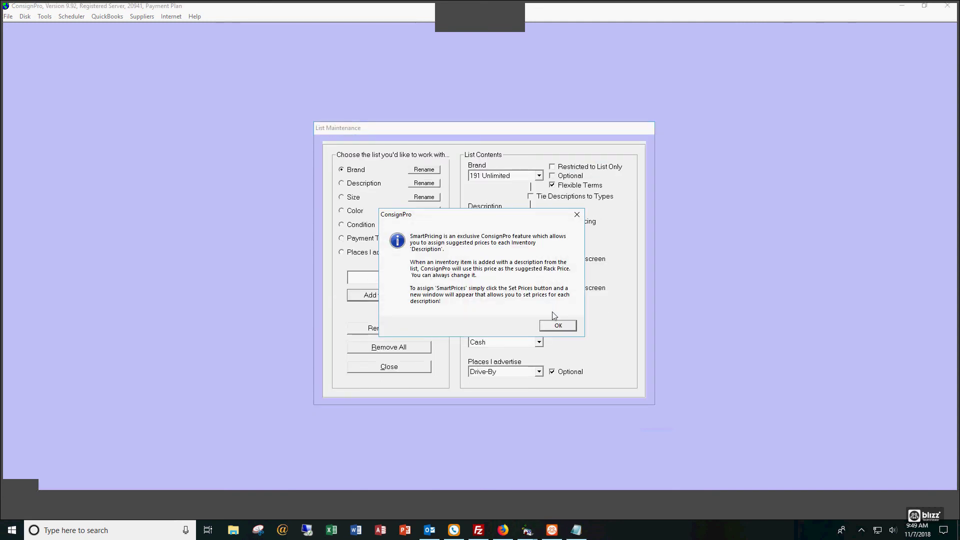
{"action": "left_click", "coordinate": [557, 326]}
{"action": "left_click", "coordinate": [520, 231]}
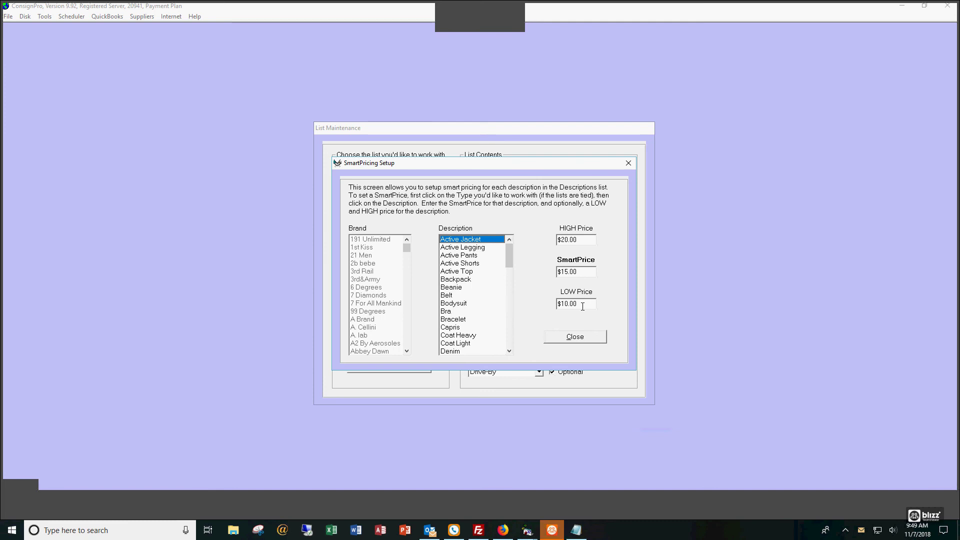
{"action": "left_click", "coordinate": [589, 338]}
{"action": "left_click", "coordinate": [425, 366]}
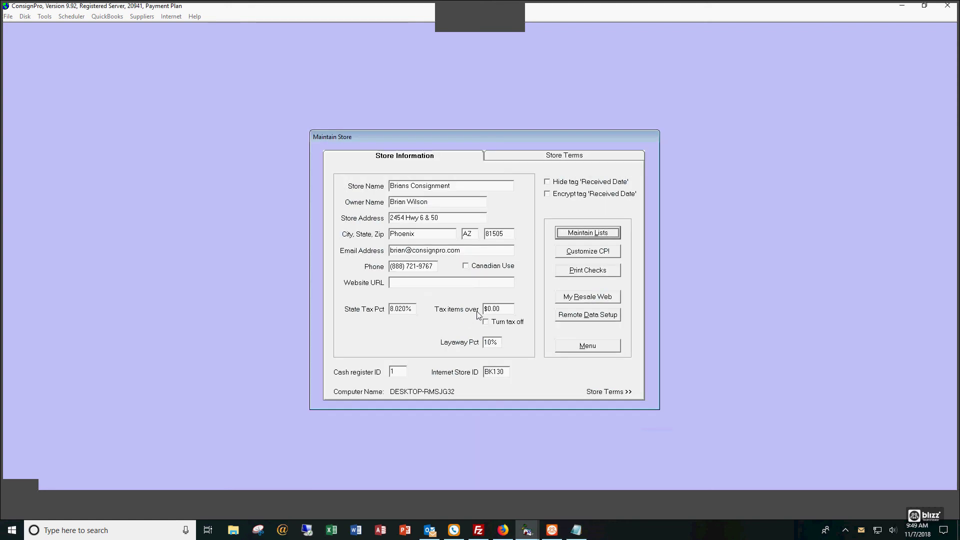
Start an inventory item described as Active Jacket to check its suggested price and range, and discard the item.
{"action": "left_click", "coordinate": [585, 345]}
{"action": "left_click", "coordinate": [583, 265]}
{"action": "left_click", "coordinate": [594, 235]}
{"action": "left_click", "coordinate": [573, 251]}
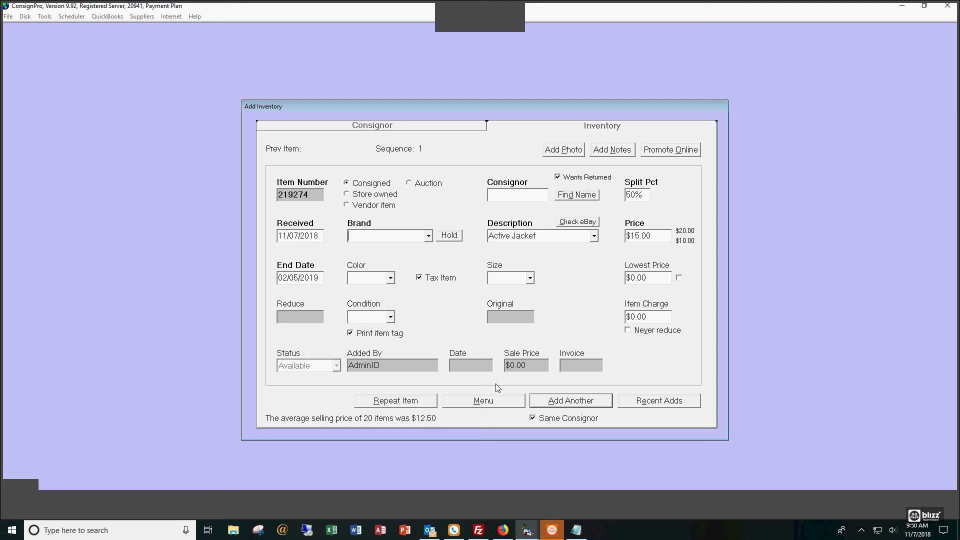
{"action": "left_click", "coordinate": [485, 404]}
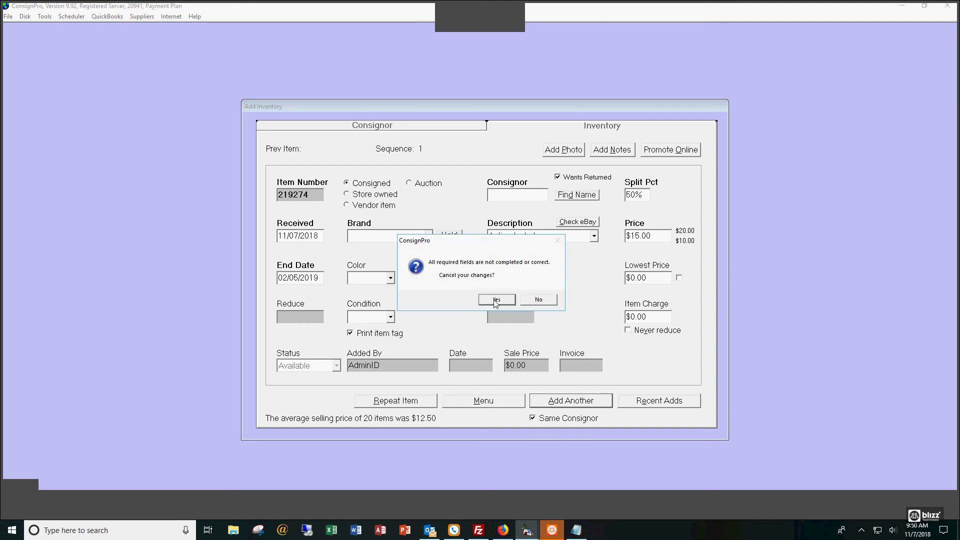